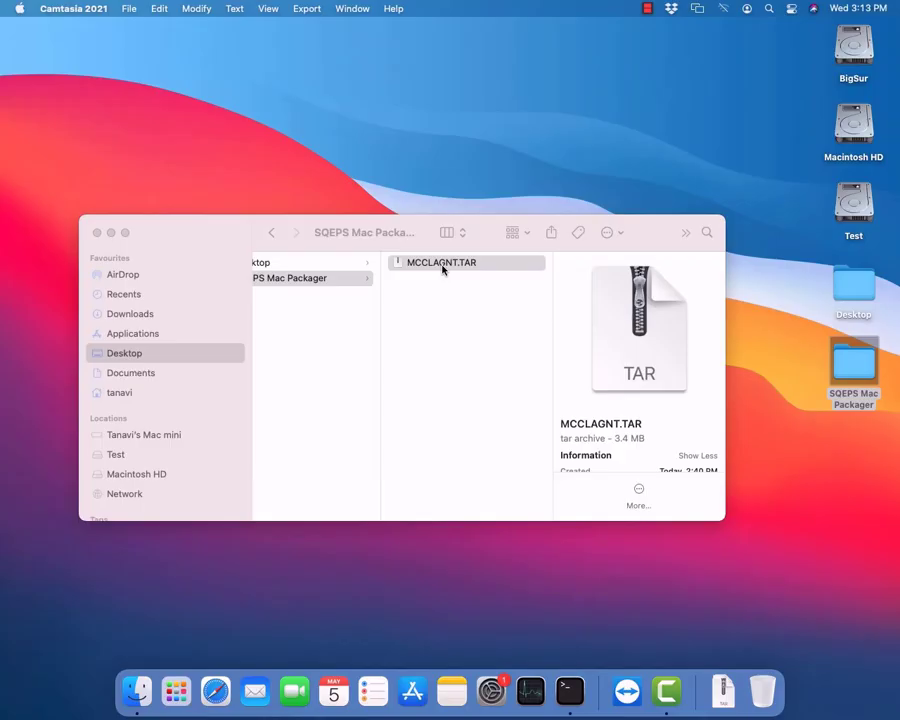
Step: Extract MCCLAGNT.TAR, open the MCLAGNT.DMG disk image inside it, and select the Installer
{"action": "double_click", "coordinate": [443, 268]}
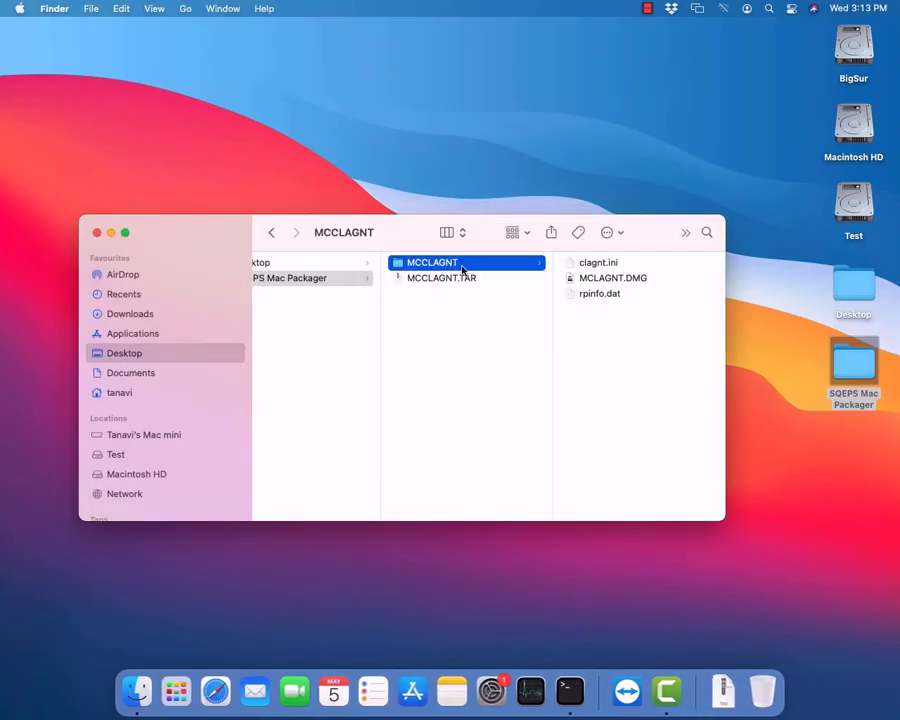
{"action": "left_click", "coordinate": [597, 281]}
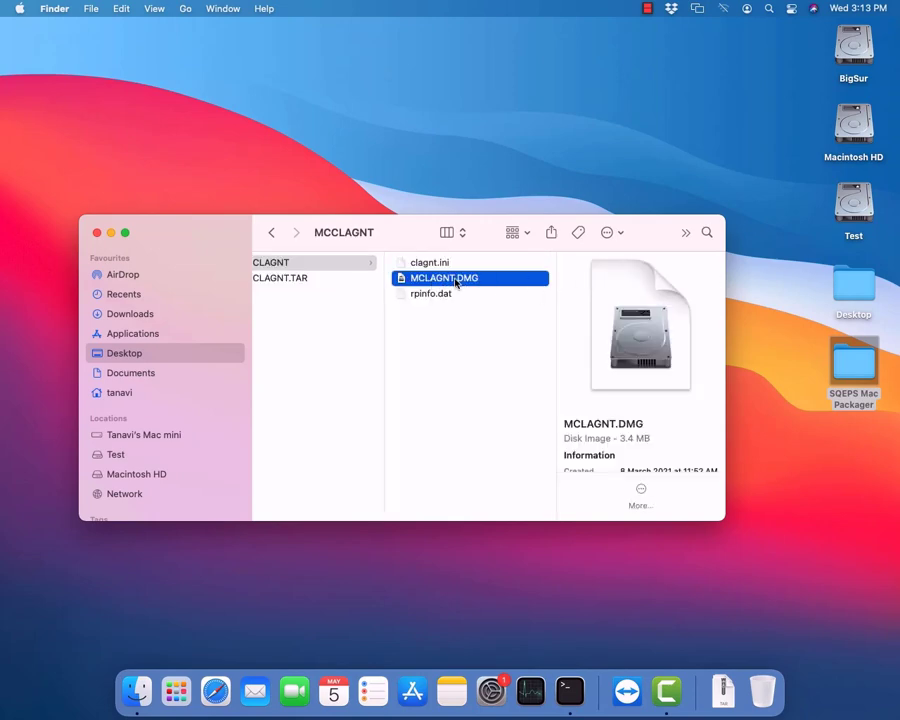
{"action": "double_click", "coordinate": [455, 280]}
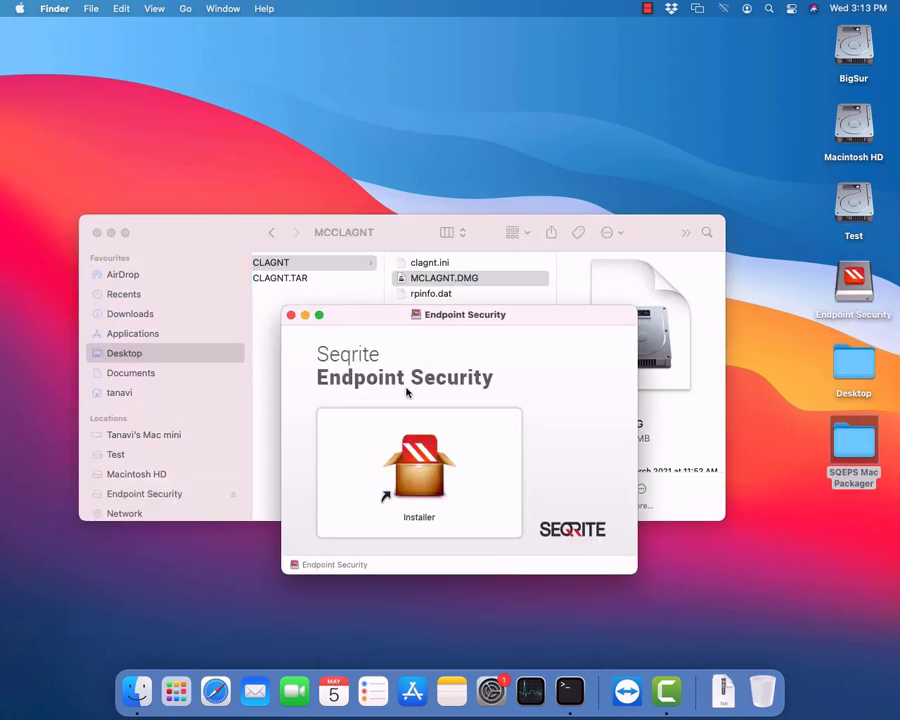
{"action": "left_click", "coordinate": [429, 471]}
Step: Launch the Endpoint Security installer, approve opening it, and authenticate with the account password
{"action": "double_click", "coordinate": [429, 471]}
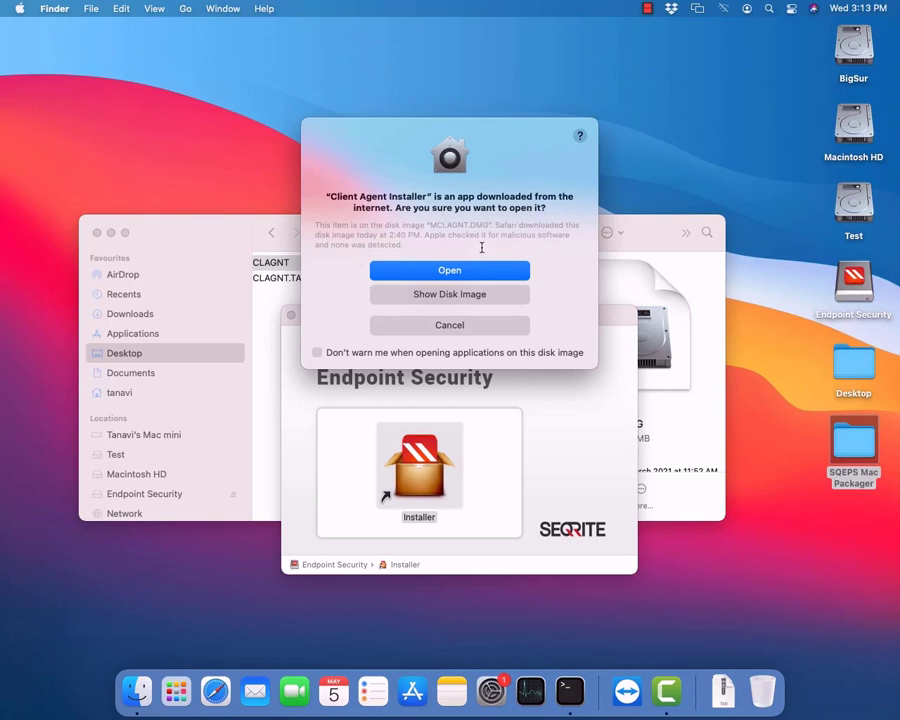
{"action": "left_click", "coordinate": [449, 271]}
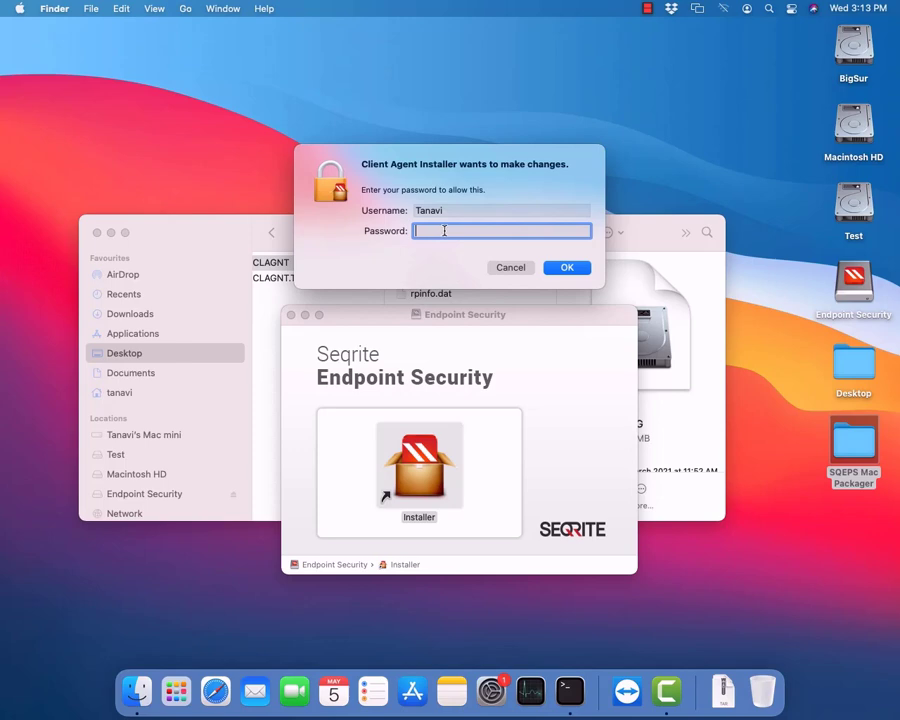
{"action": "type", "text": "••••"}
{"action": "key", "text": "Return"}
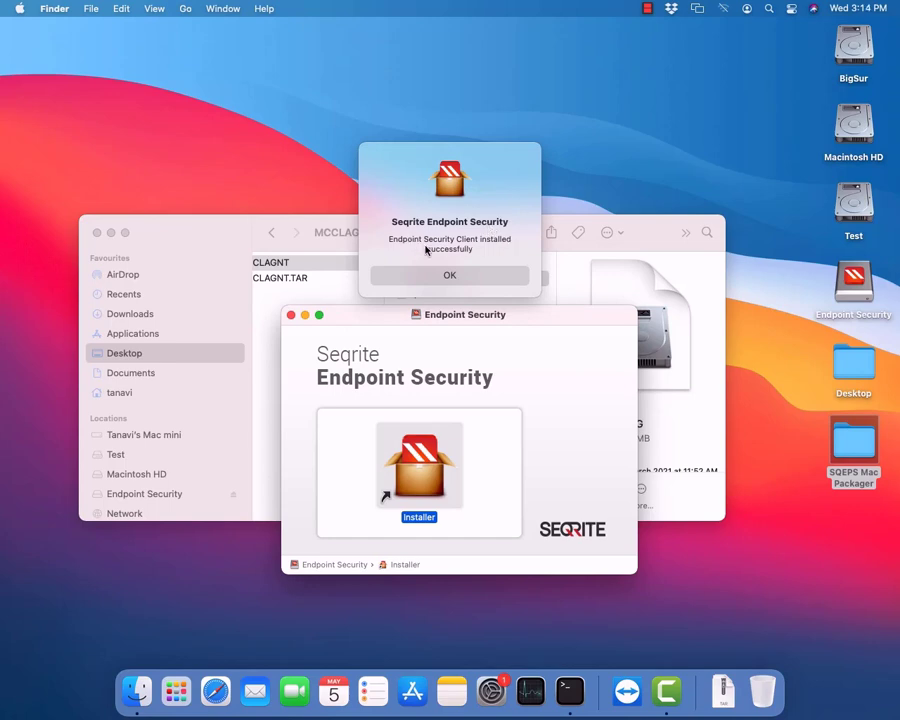
Step: Dismiss the installation success message and close the installer and MCCLAGNT folder windows
{"action": "left_click", "coordinate": [449, 275]}
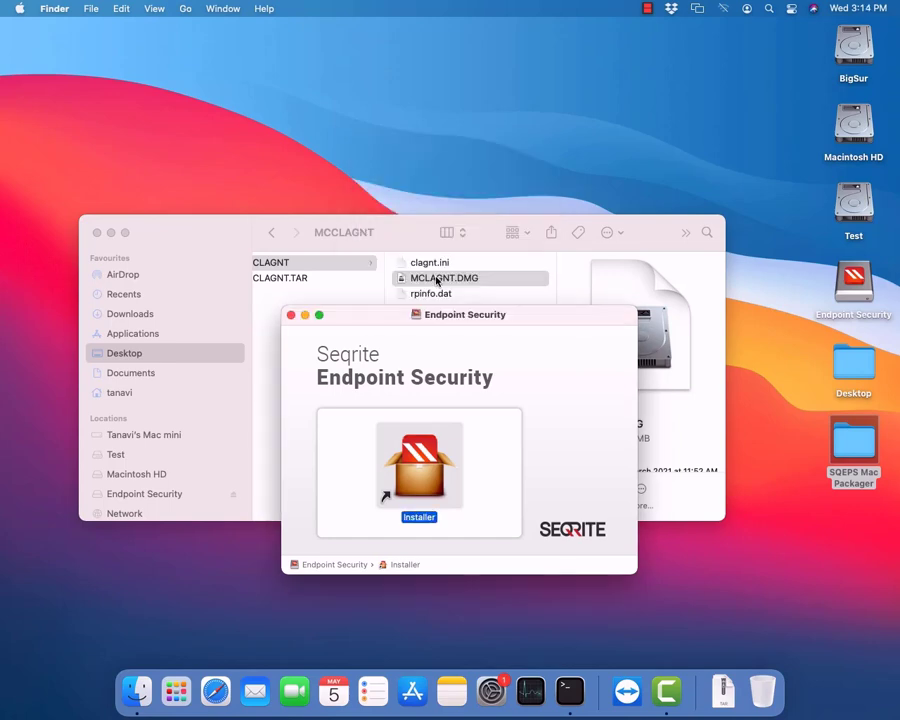
{"action": "left_click", "coordinate": [291, 316]}
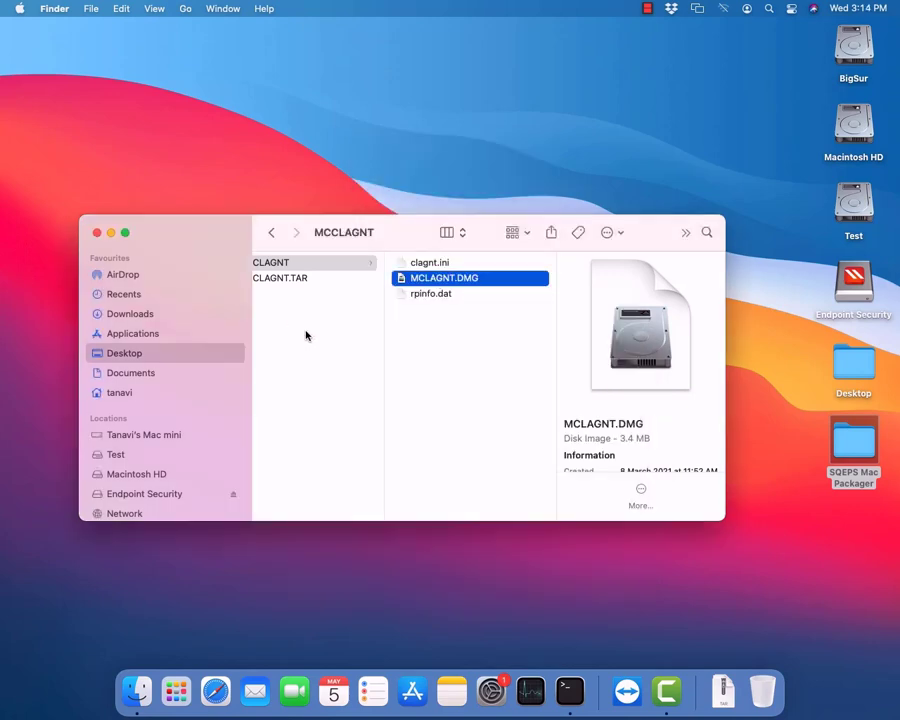
{"action": "left_click", "coordinate": [125, 240]}
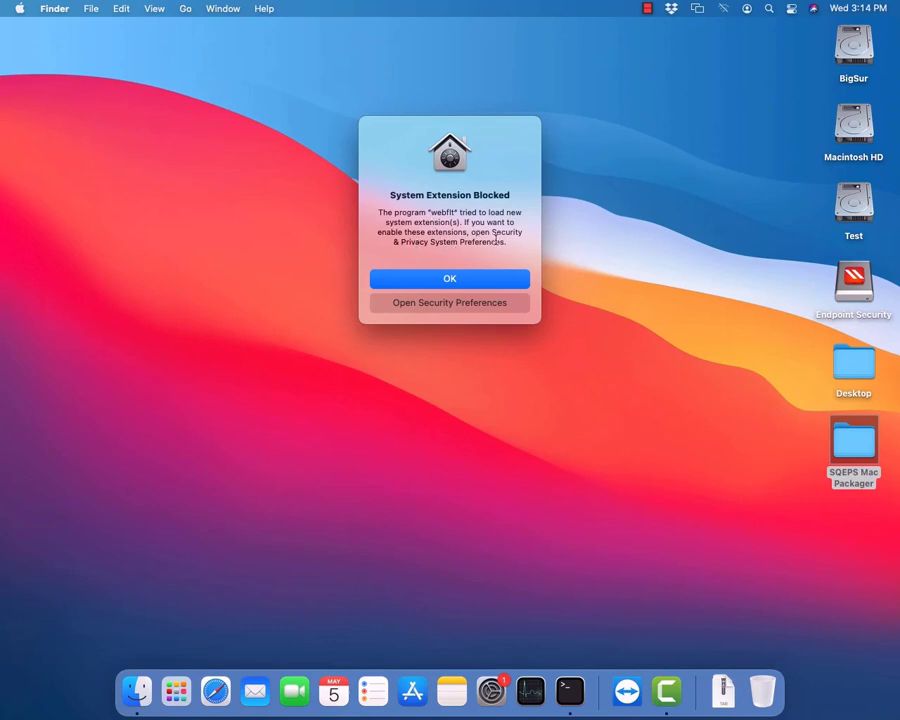
Step: Open Security & Privacy from the webflt, opsapp and mailflt blocked-extension alerts
{"action": "left_click", "coordinate": [444, 310]}
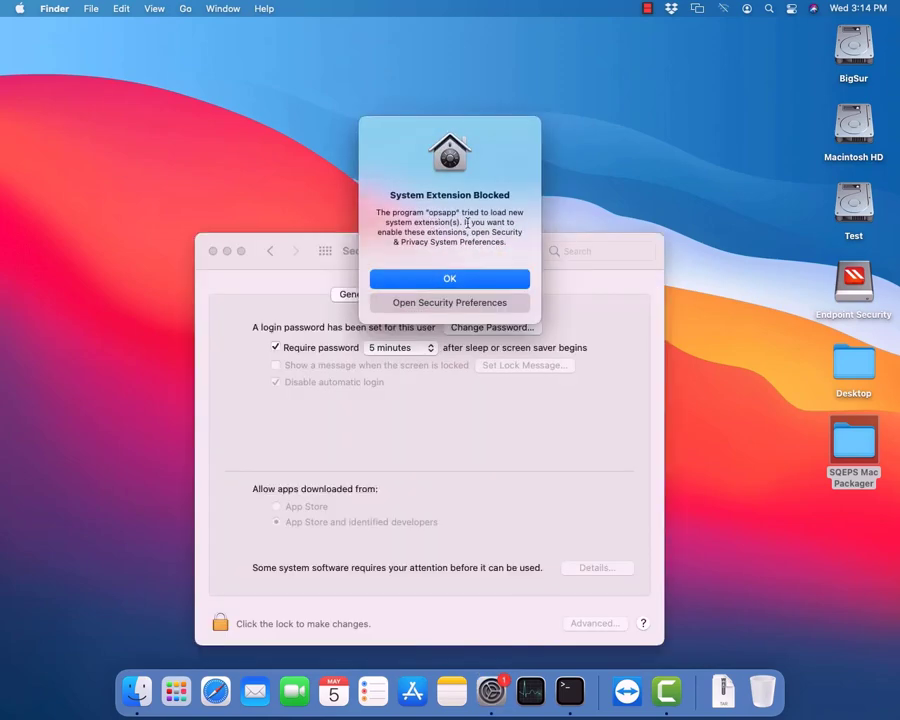
{"action": "left_click", "coordinate": [456, 310]}
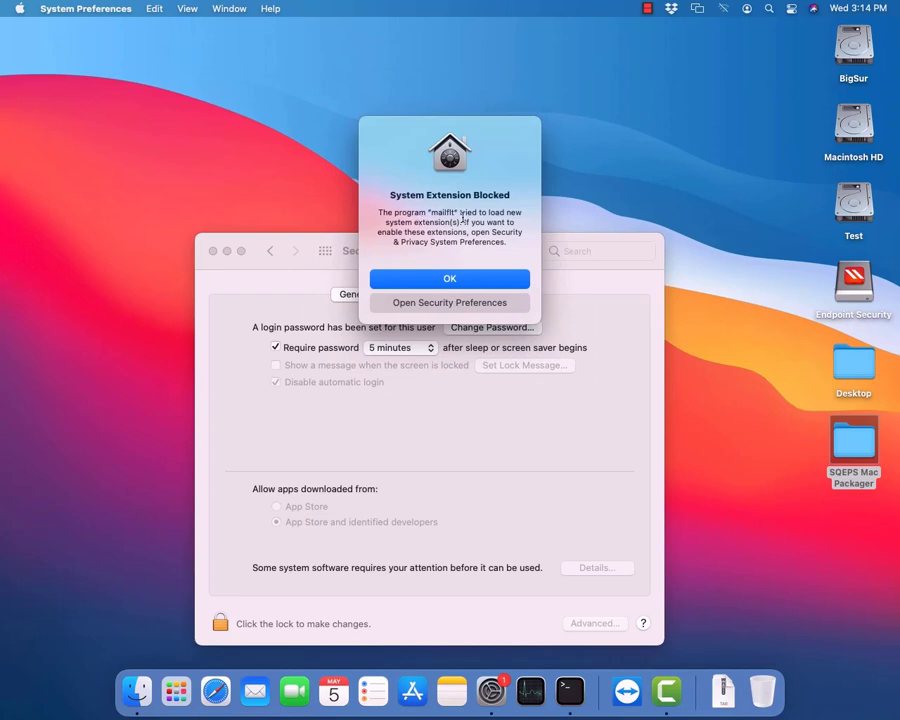
{"action": "left_click", "coordinate": [439, 304]}
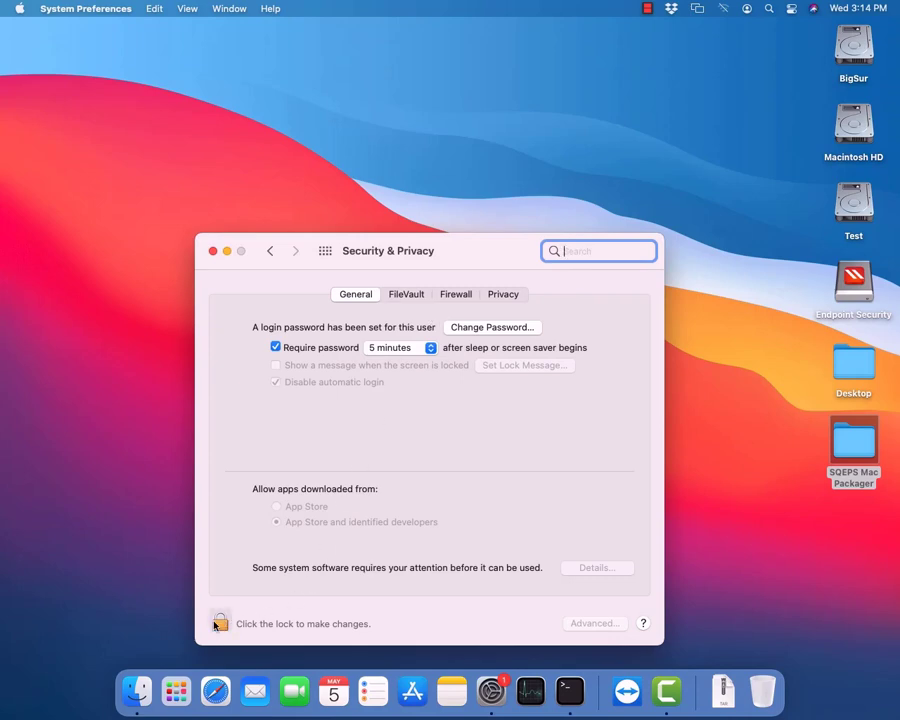
Step: Unlock the Security & Privacy settings with the account password
{"action": "left_click", "coordinate": [221, 623]}
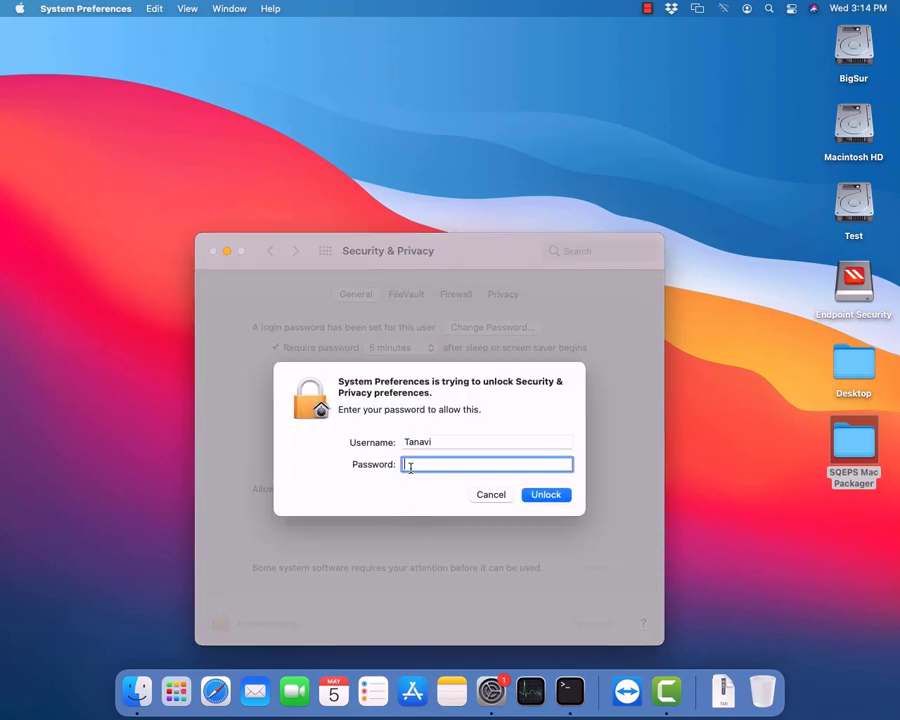
{"action": "type", "text": "•"}
{"action": "key", "text": "Return"}
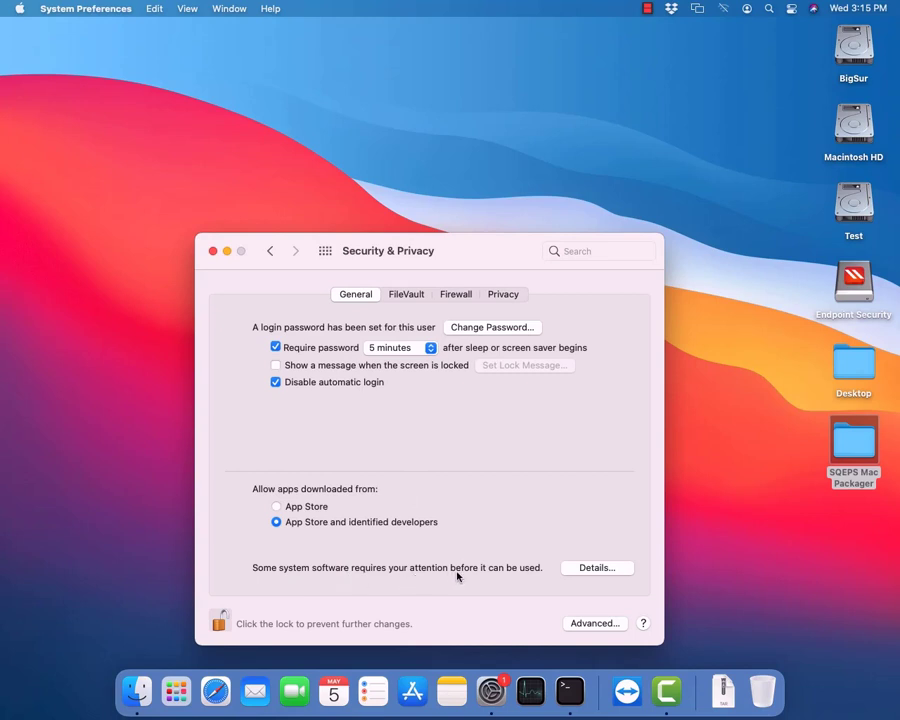
Step: Under Details…, approve the mailflt, opsapp and webflt system software and confirm with OK
{"action": "left_click", "coordinate": [592, 568]}
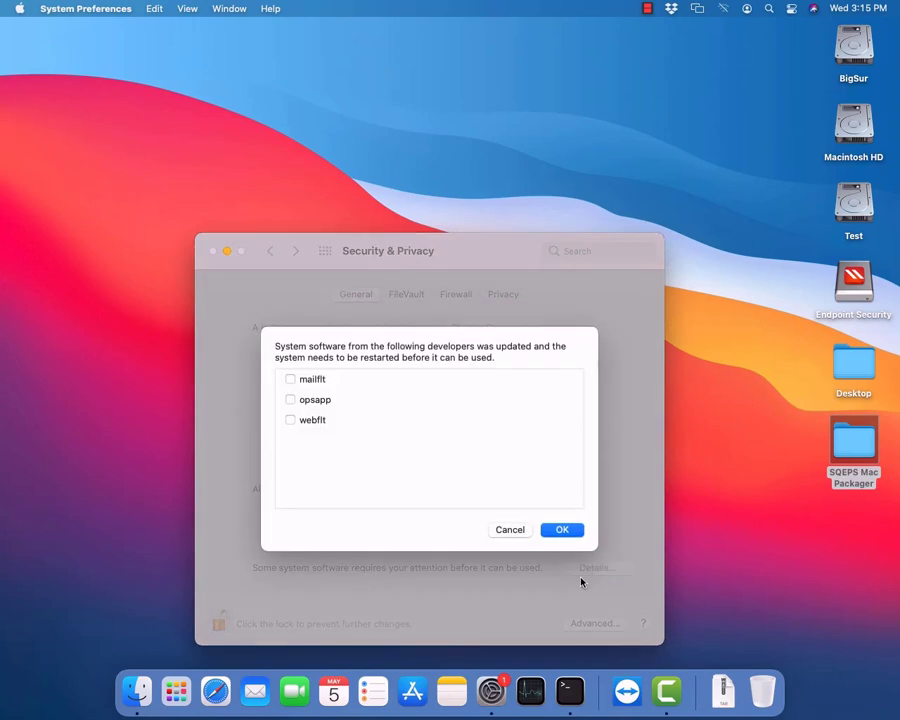
{"action": "left_click", "coordinate": [290, 382]}
{"action": "left_click", "coordinate": [290, 400]}
{"action": "left_click", "coordinate": [290, 421]}
{"action": "left_click", "coordinate": [563, 530]}
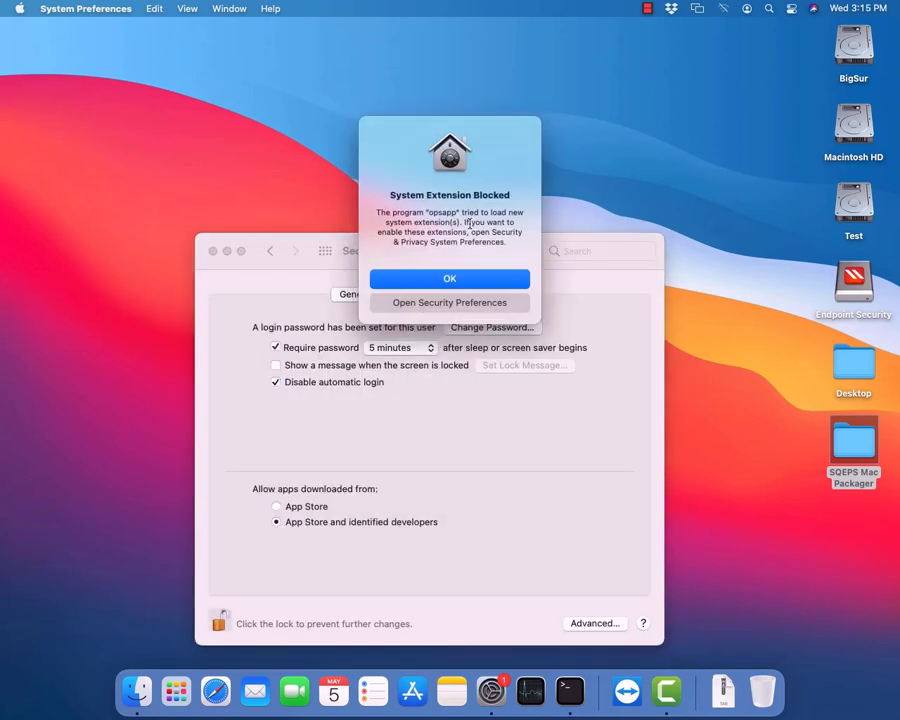
Step: Allow the blocked opsapp software three times, returning to Security & Privacy from each new alert
{"action": "left_click", "coordinate": [461, 304]}
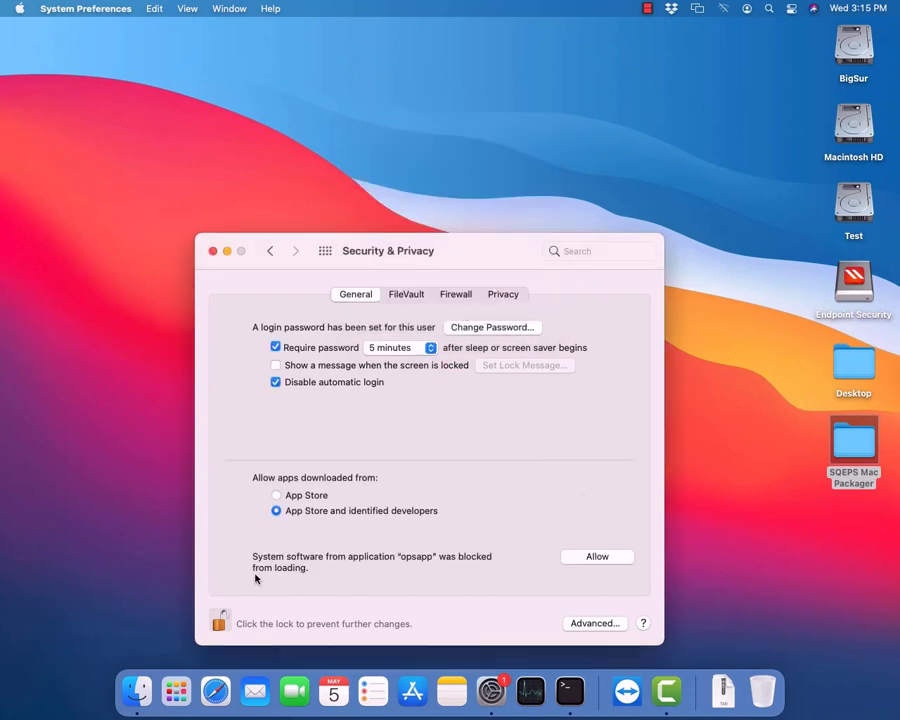
{"action": "left_click", "coordinate": [601, 562]}
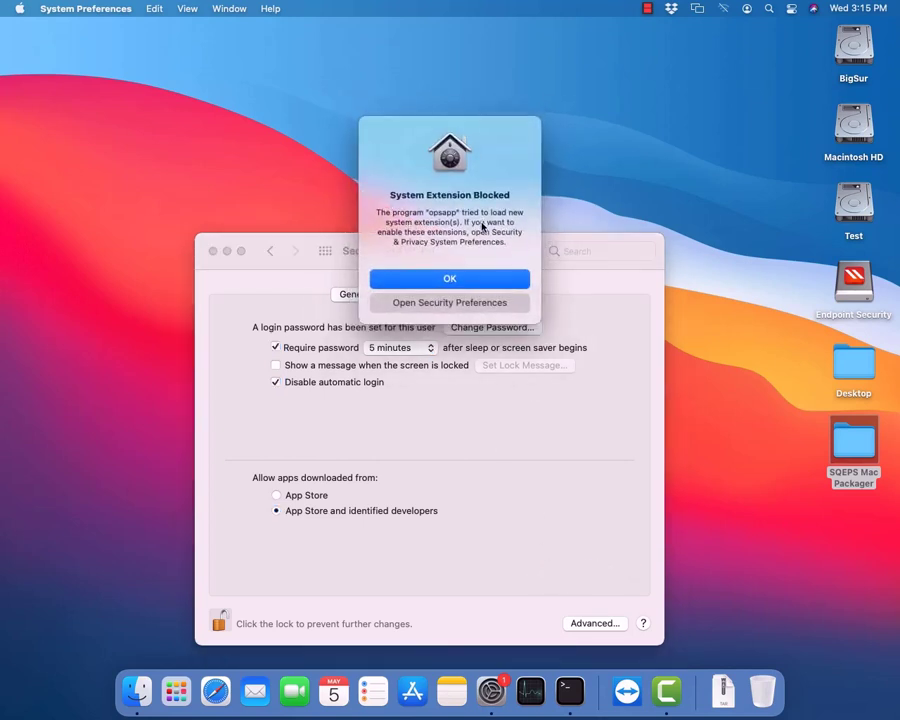
{"action": "left_click", "coordinate": [467, 303]}
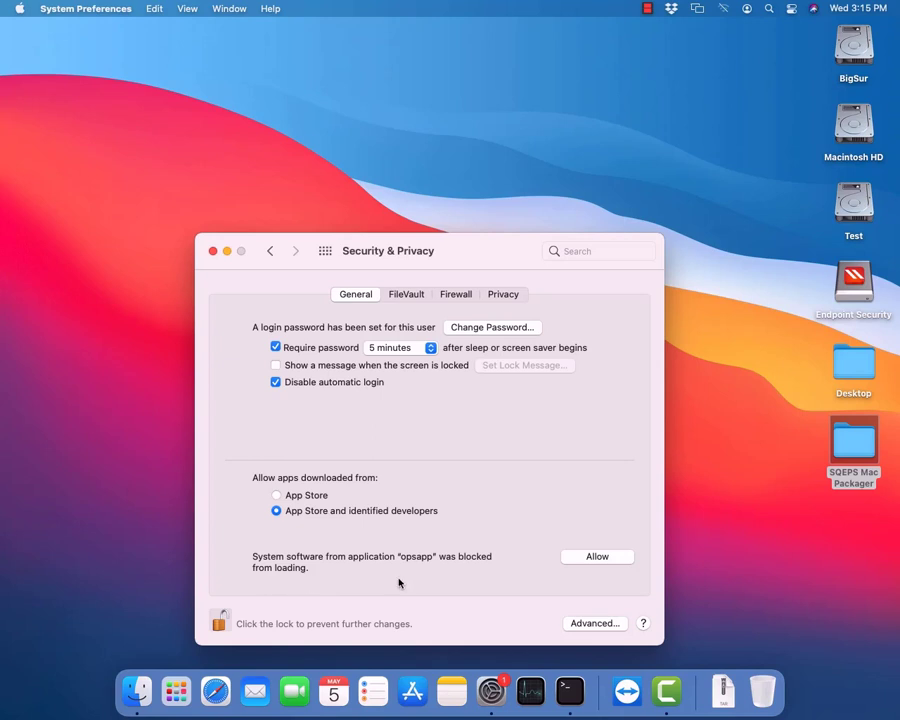
{"action": "left_click", "coordinate": [595, 561]}
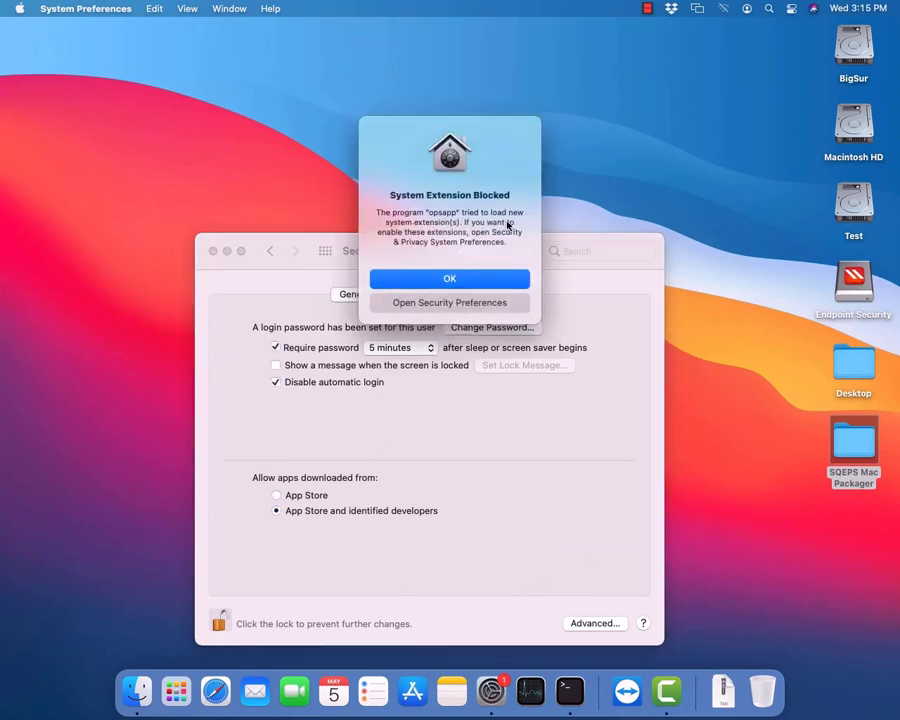
{"action": "left_click", "coordinate": [439, 305]}
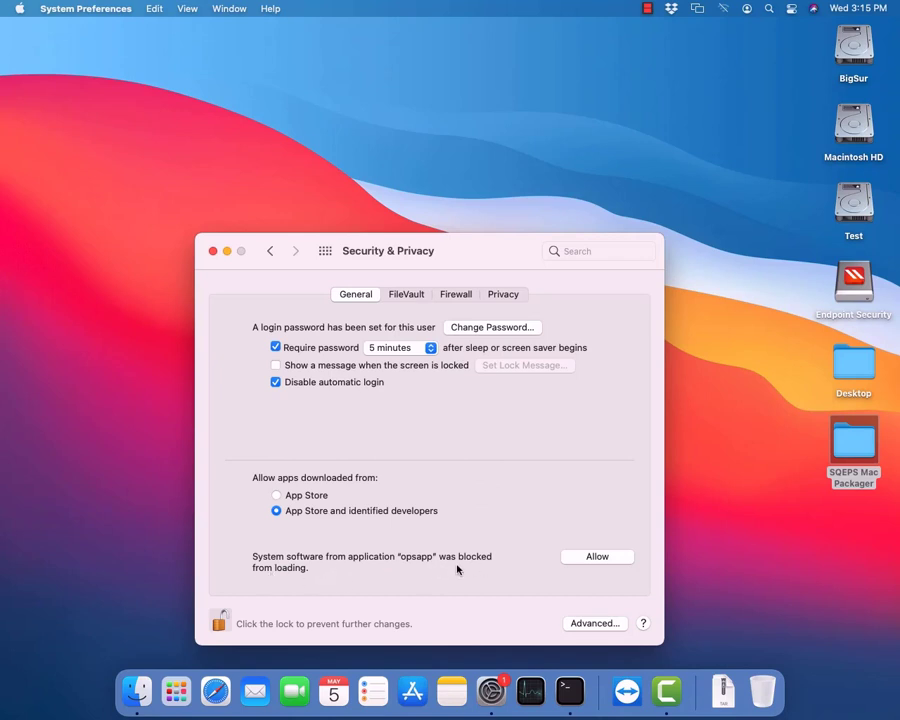
{"action": "left_click", "coordinate": [587, 559]}
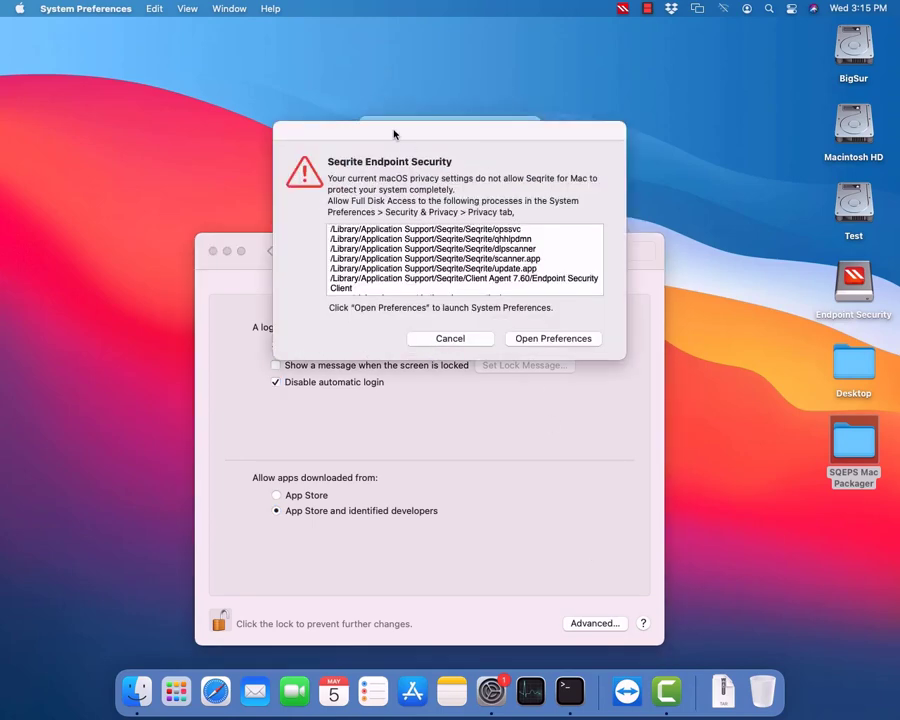
Step: Move the Seqrite warning aside, then allow mailflt proxy configurations and webflt network filtering
{"action": "left_click_drag", "start_coordinate": [394, 134], "coordinate": [593, 368]}
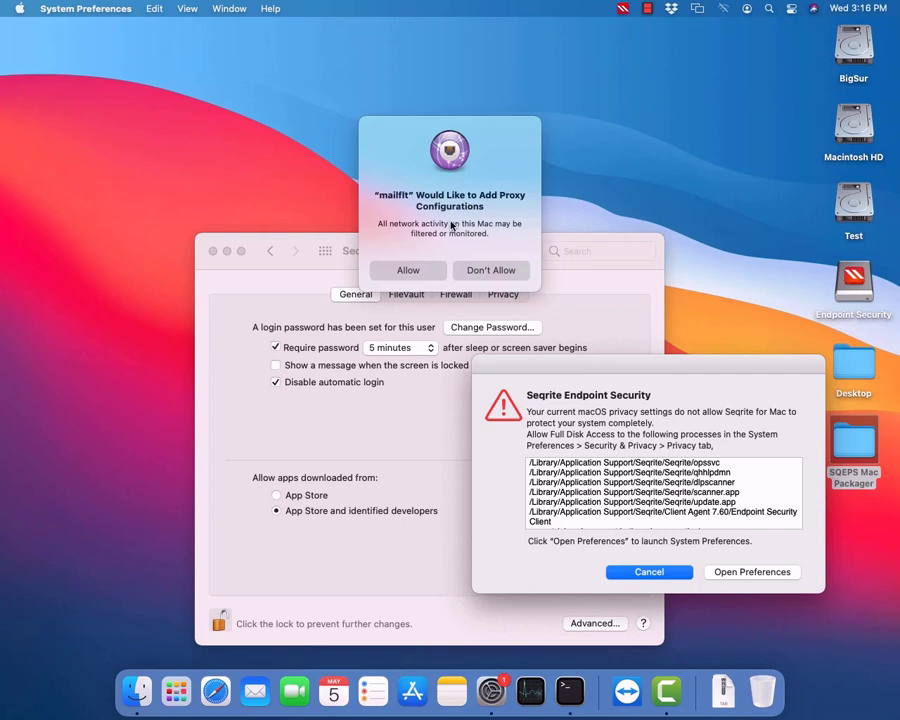
{"action": "left_click", "coordinate": [407, 270]}
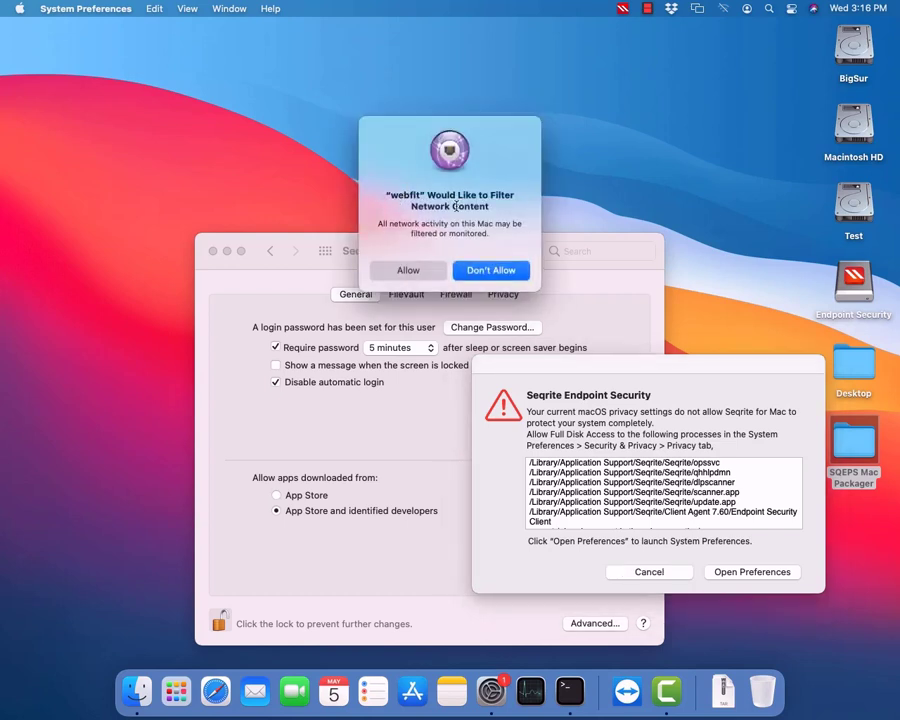
{"action": "left_click", "coordinate": [408, 270]}
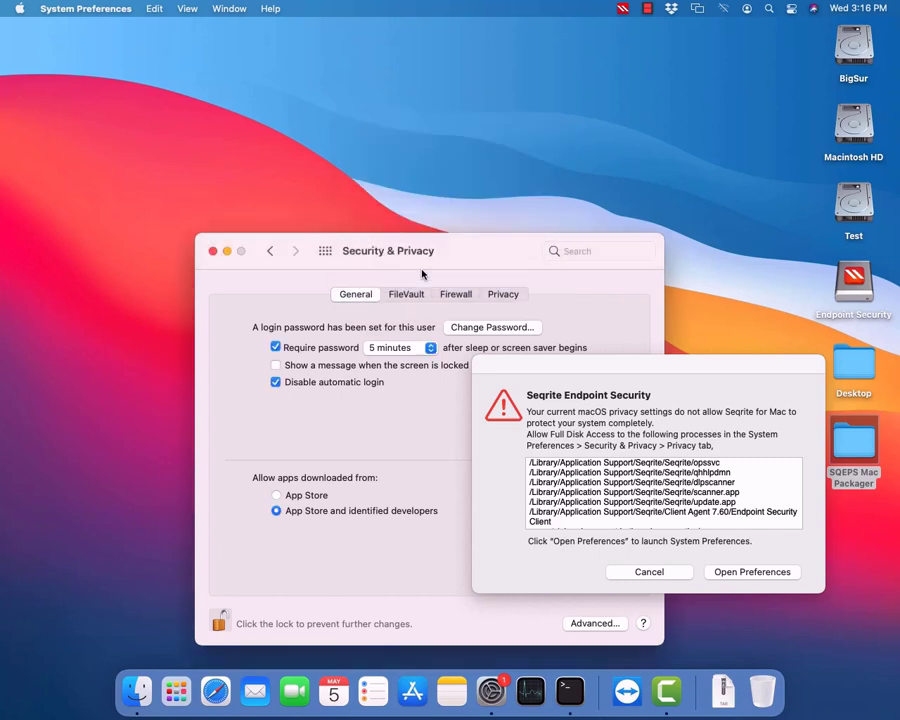
Step: Dismiss both System Extension Updated alerts and tick opssvc under Privacy > Full Disk Access
{"action": "left_click", "coordinate": [748, 573]}
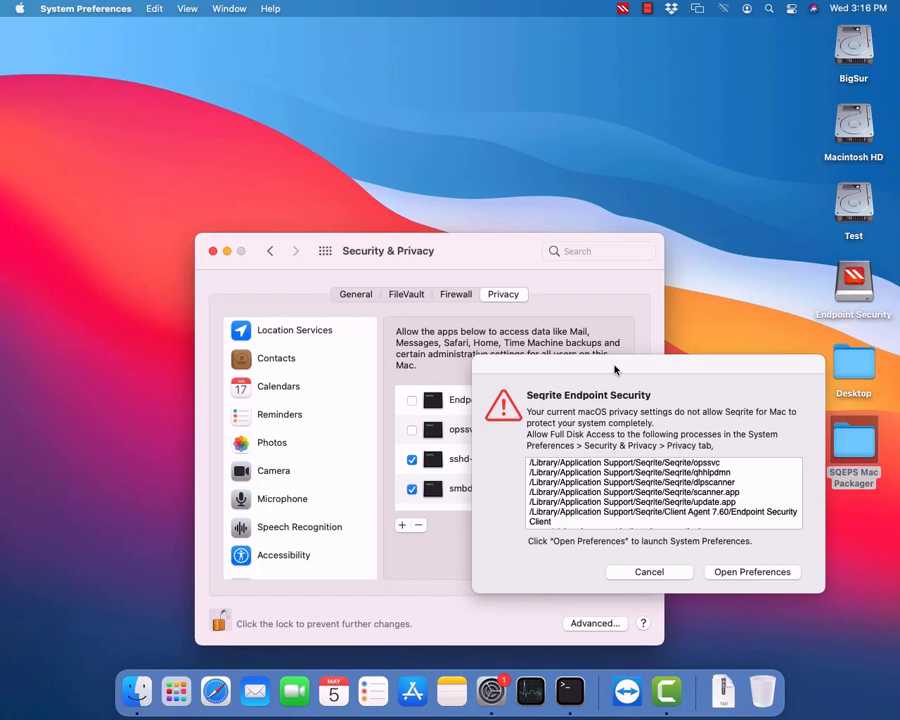
{"action": "left_click_drag", "start_coordinate": [617, 368], "coordinate": [651, 332]}
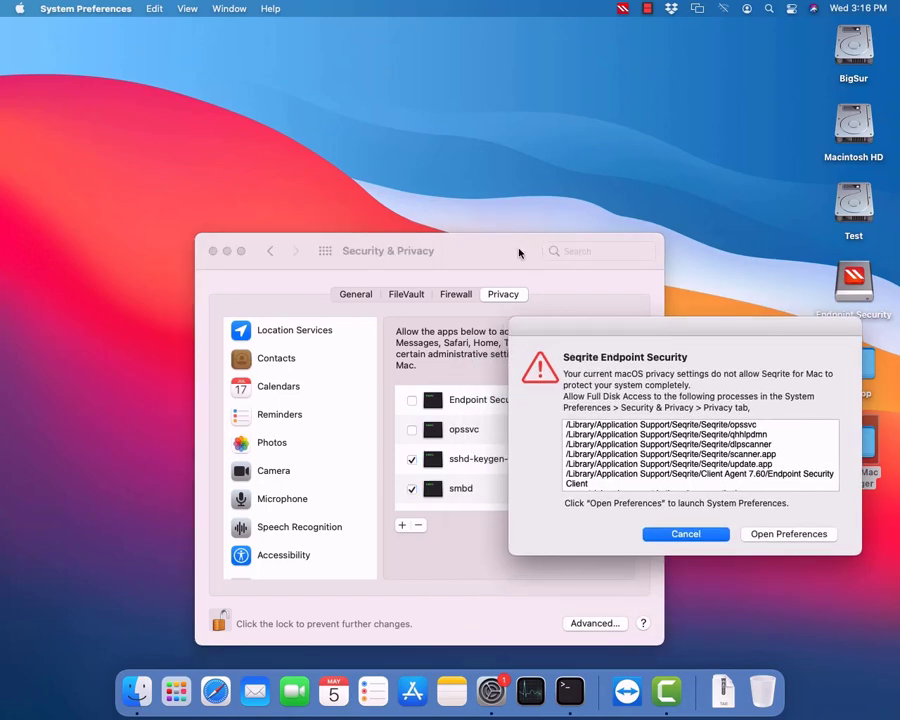
{"action": "left_click_drag", "start_coordinate": [416, 251], "coordinate": [318, 165]}
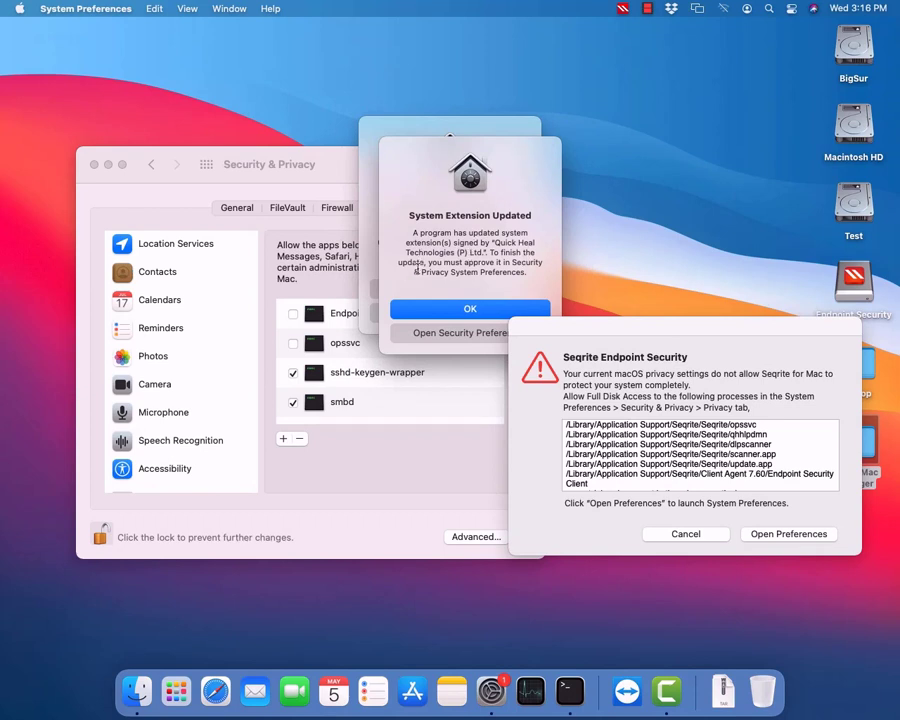
{"action": "left_click", "coordinate": [465, 309]}
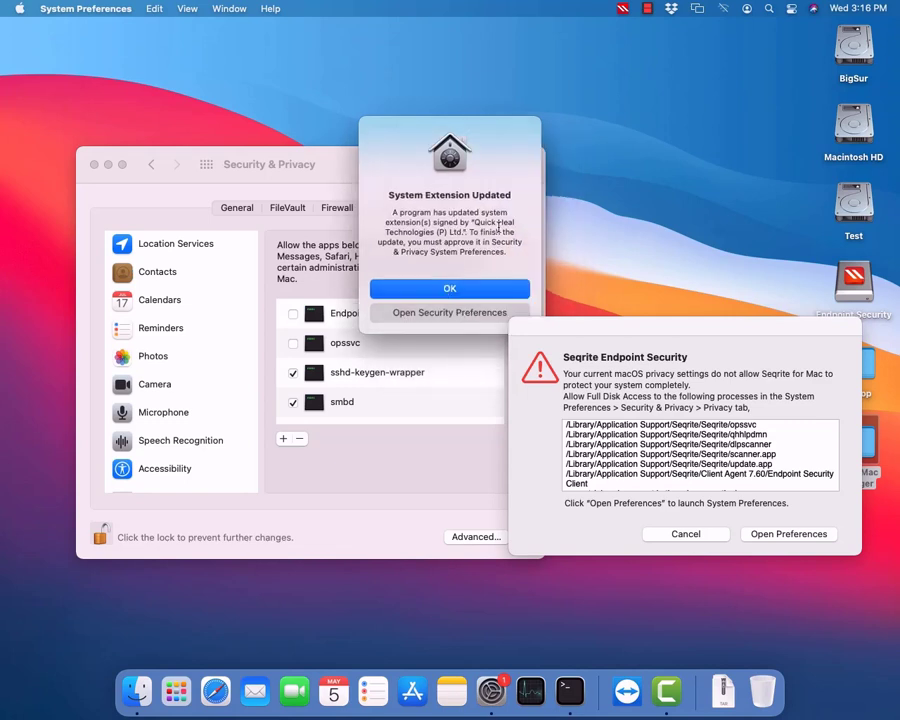
{"action": "left_click", "coordinate": [450, 287]}
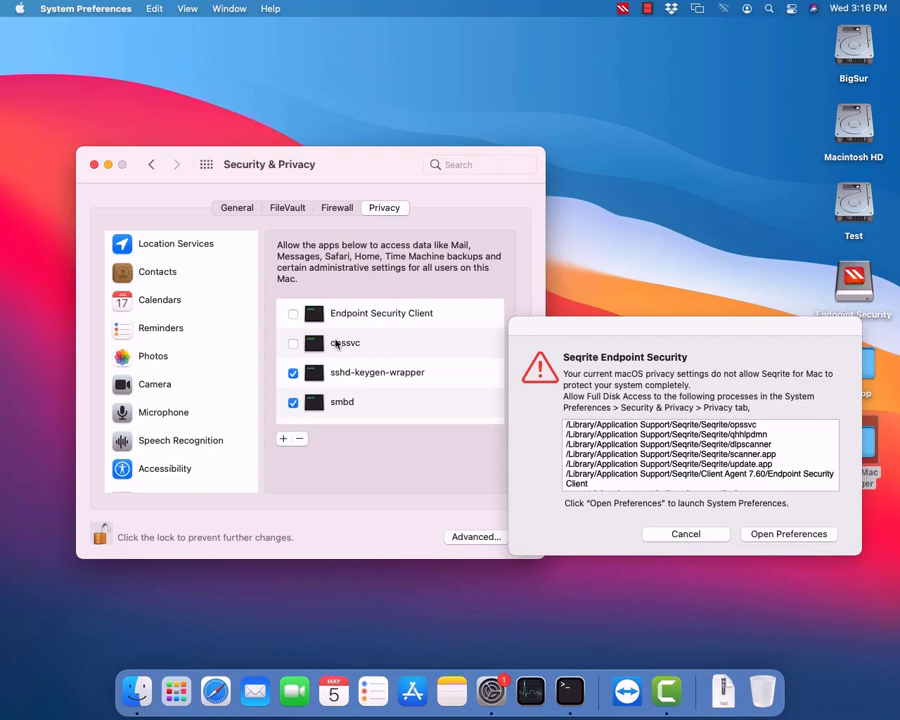
{"action": "left_click", "coordinate": [293, 343]}
Step: Give Endpoint Security Client Full Disk Access and add qhhlpdmn from the Seqrite folder
{"action": "left_click", "coordinate": [292, 315]}
{"action": "left_click", "coordinate": [284, 439]}
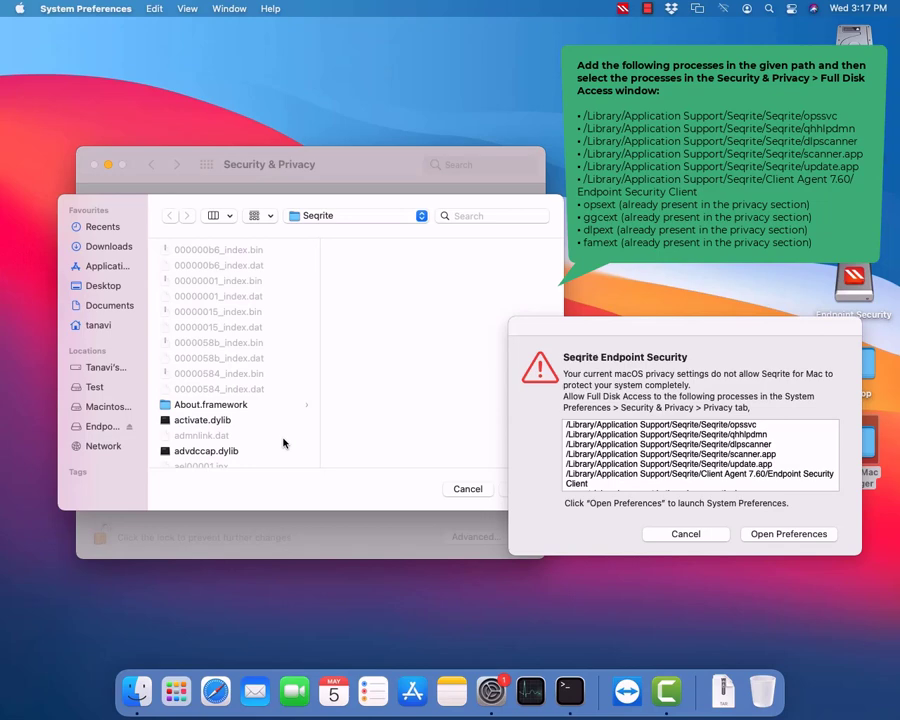
{"action": "type", "text": "qhhlpdmn"}
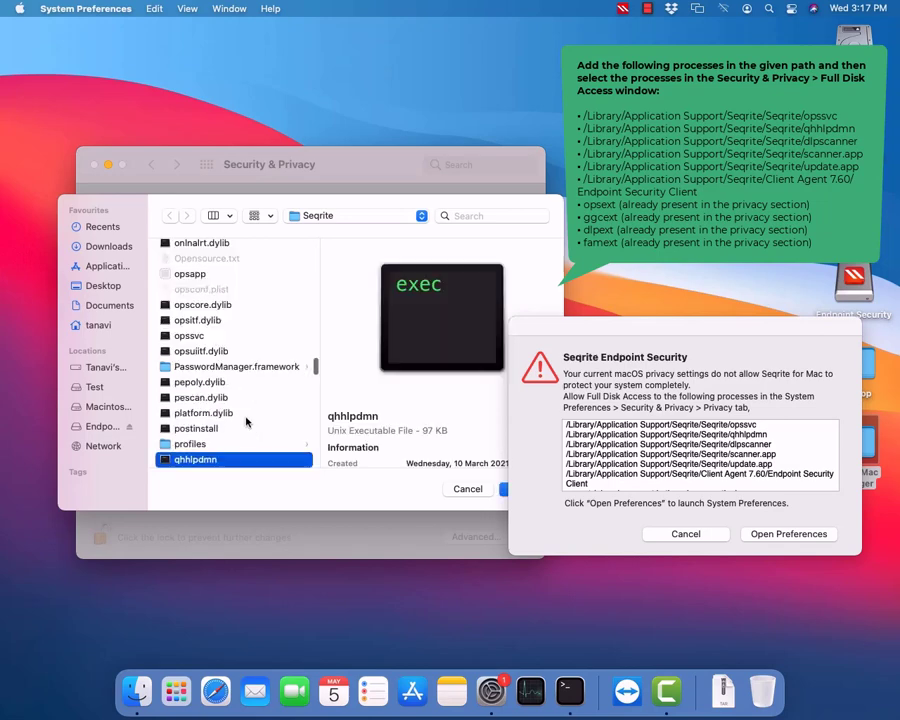
{"action": "double_click", "coordinate": [199, 462]}
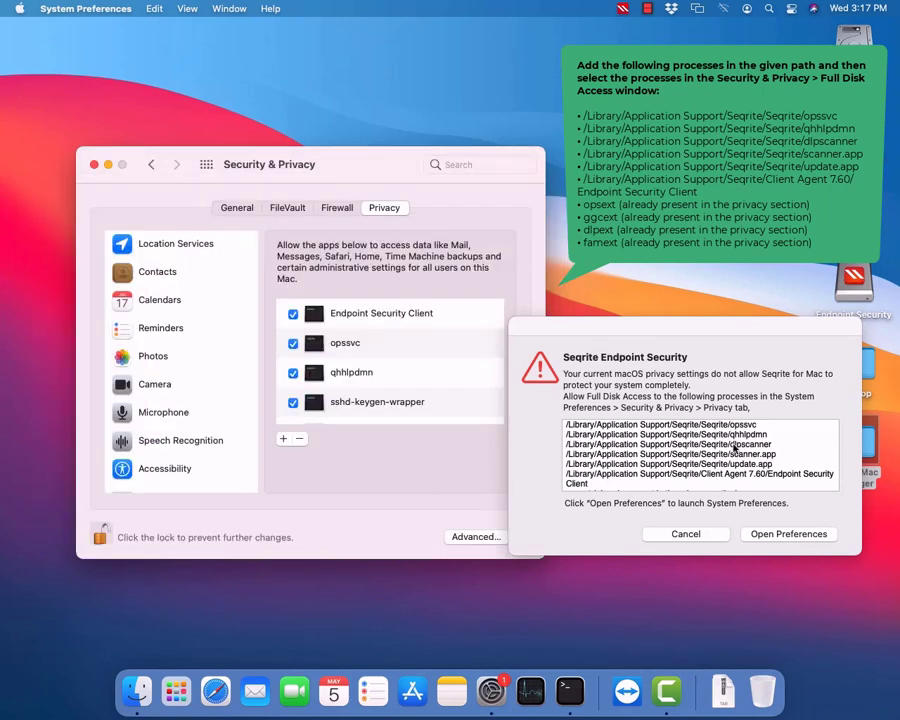
Step: Add dlpscanner to the Full Disk Access list
{"action": "left_click", "coordinate": [282, 440]}
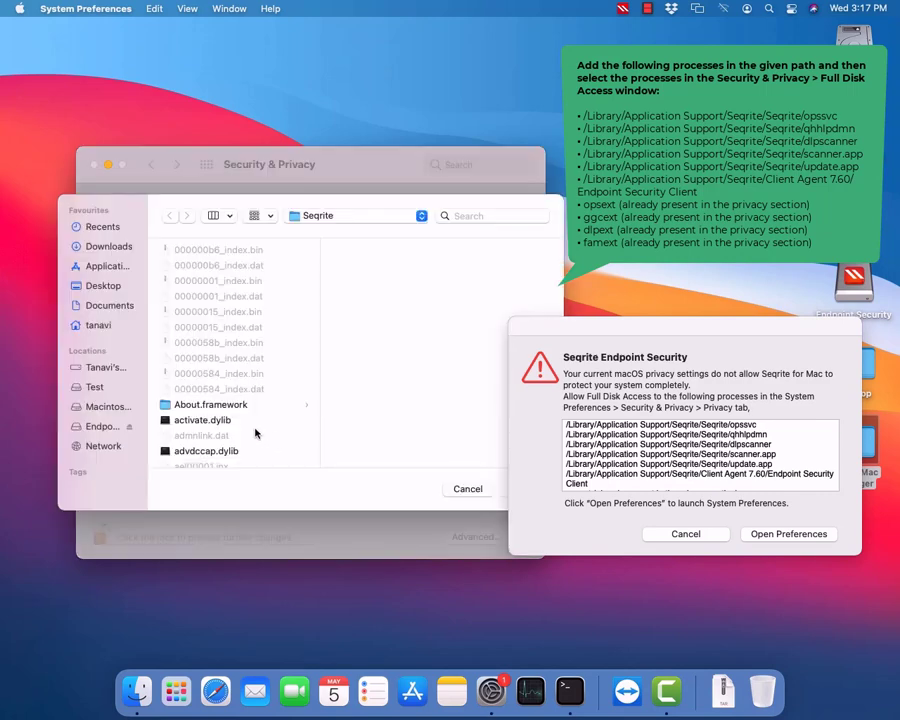
{"action": "type", "text": "dlpscanner"}
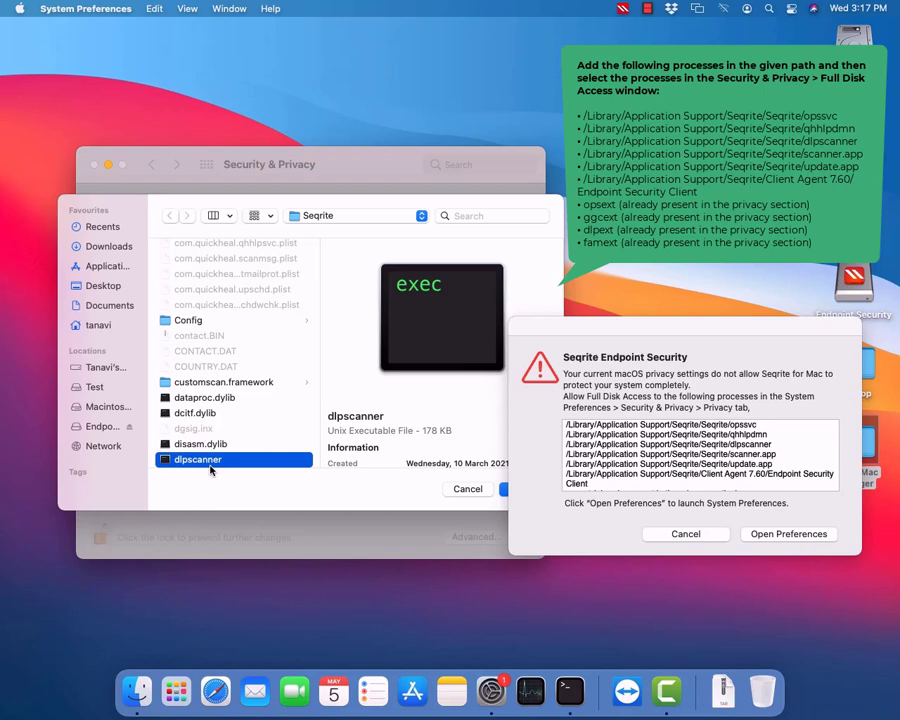
{"action": "left_click_drag", "start_coordinate": [558, 343], "coordinate": [629, 330]}
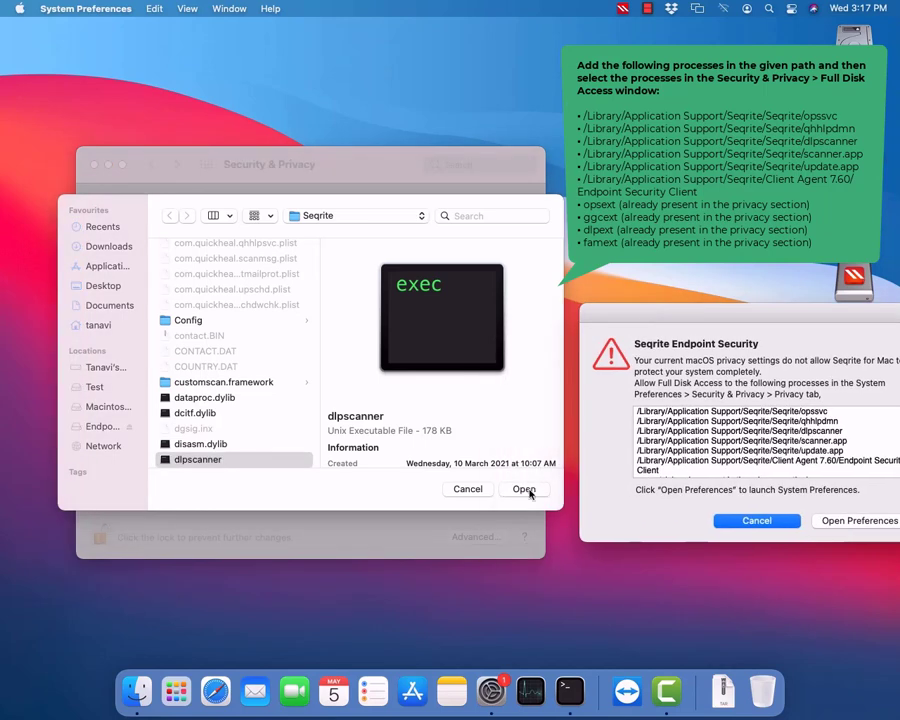
{"action": "left_click", "coordinate": [526, 486]}
{"action": "left_click_drag", "start_coordinate": [708, 320], "coordinate": [644, 312]}
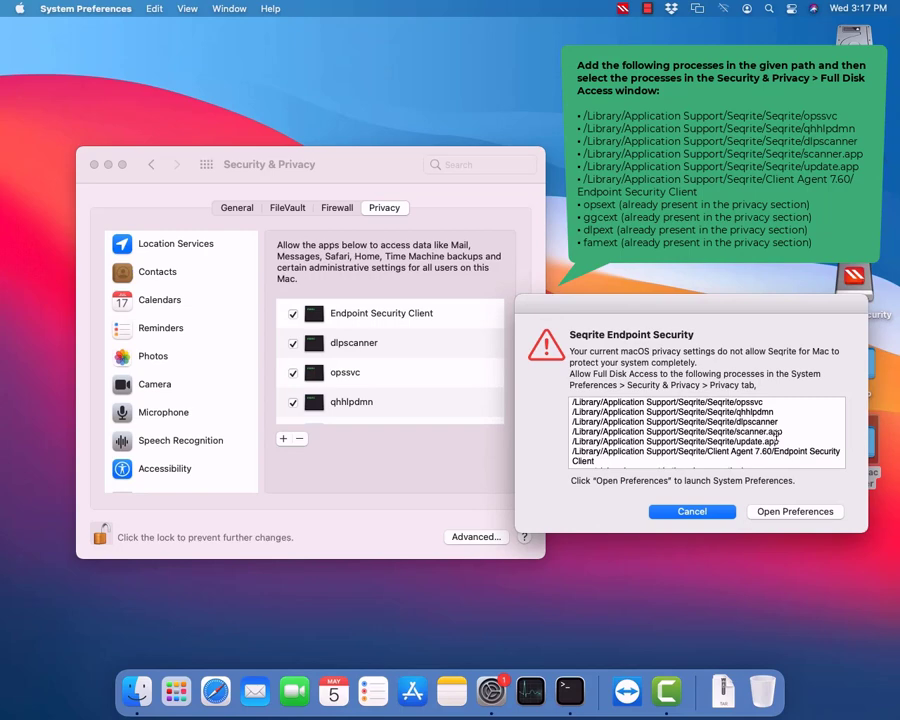
Step: Add scanner and Update to the Full Disk Access list
{"action": "left_click", "coordinate": [287, 440]}
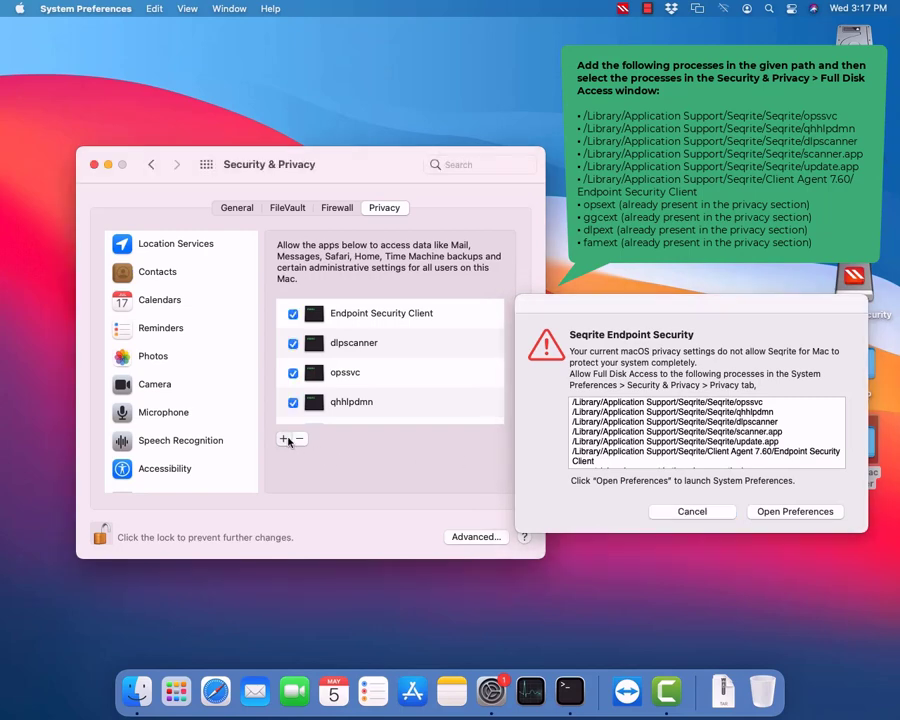
{"action": "left_click", "coordinate": [285, 439]}
{"action": "type", "text": "scan"}
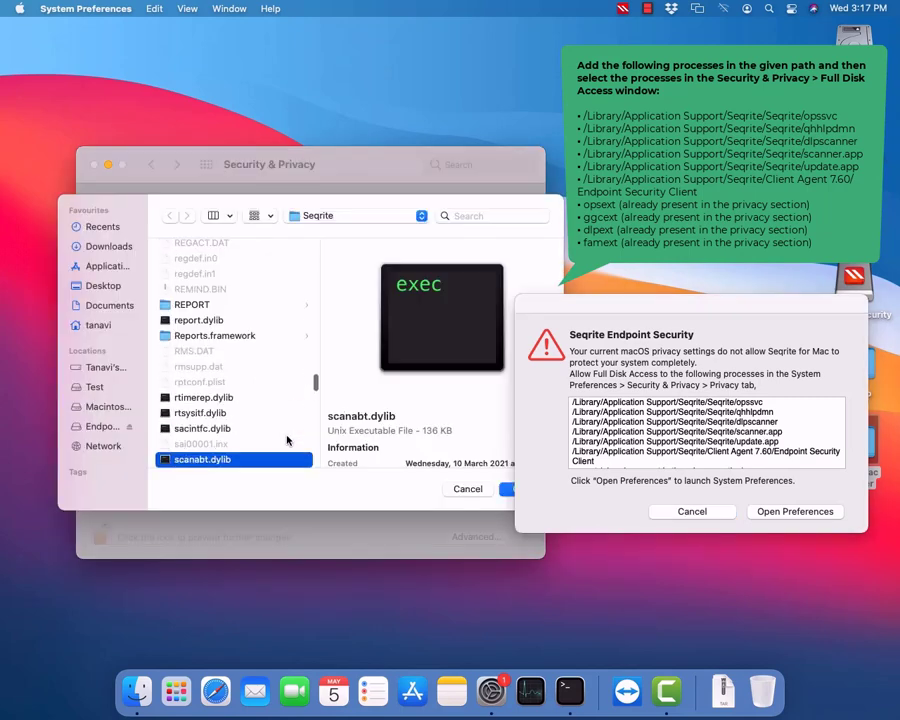
{"action": "type", "text": "ner"}
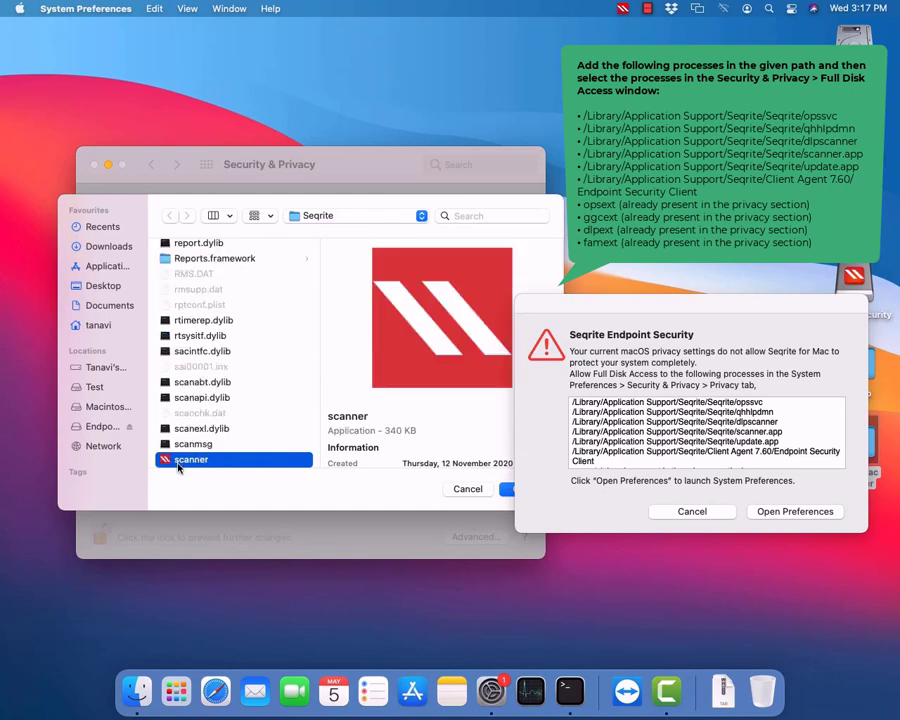
{"action": "double_click", "coordinate": [214, 462]}
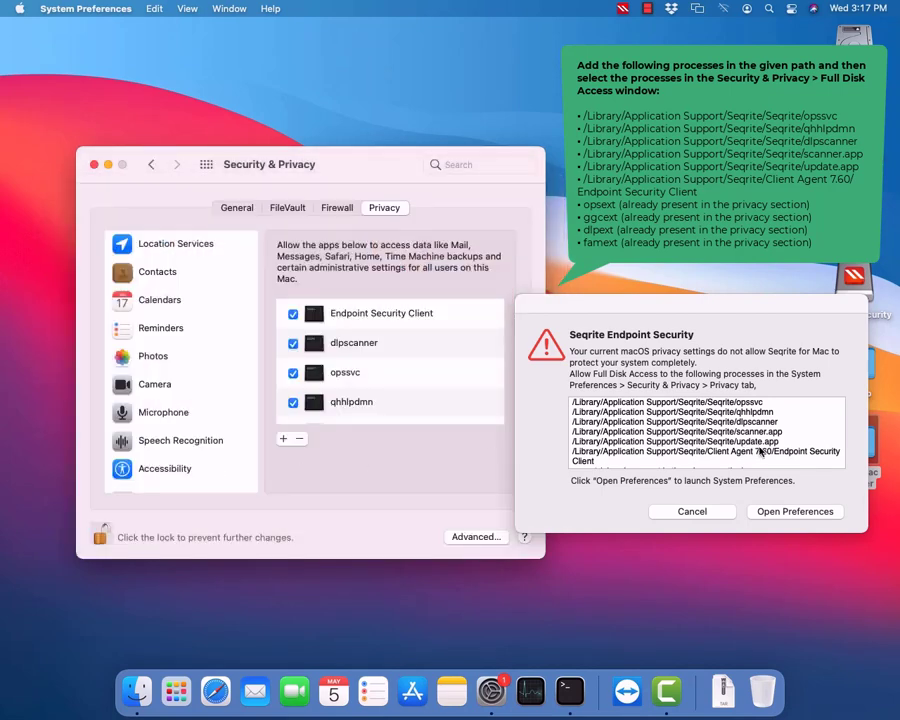
{"action": "left_click", "coordinate": [283, 439]}
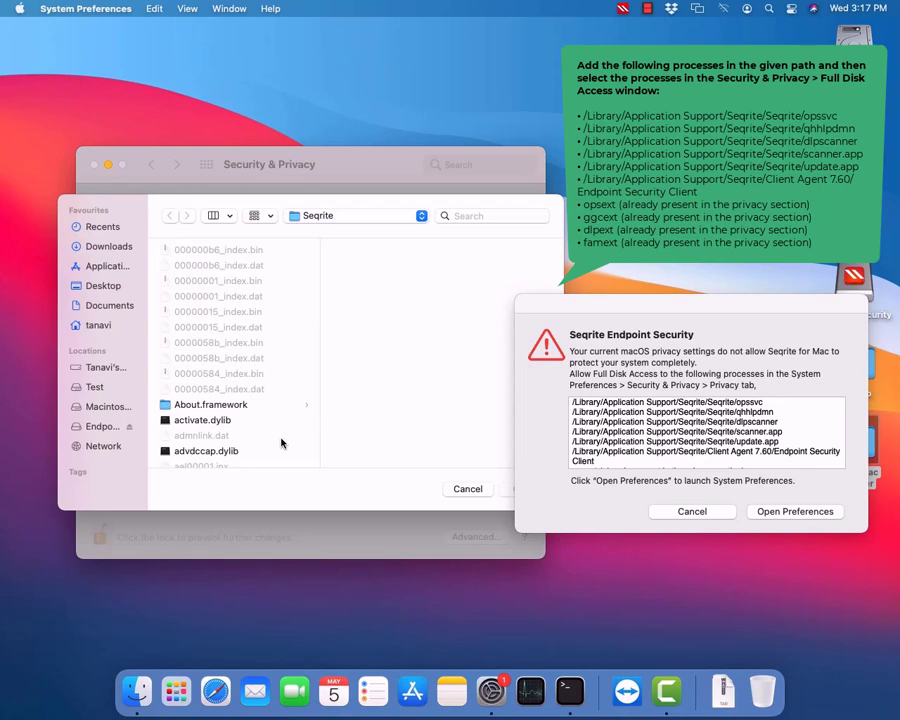
{"action": "type", "text": "update"}
{"action": "key", "text": "Return"}
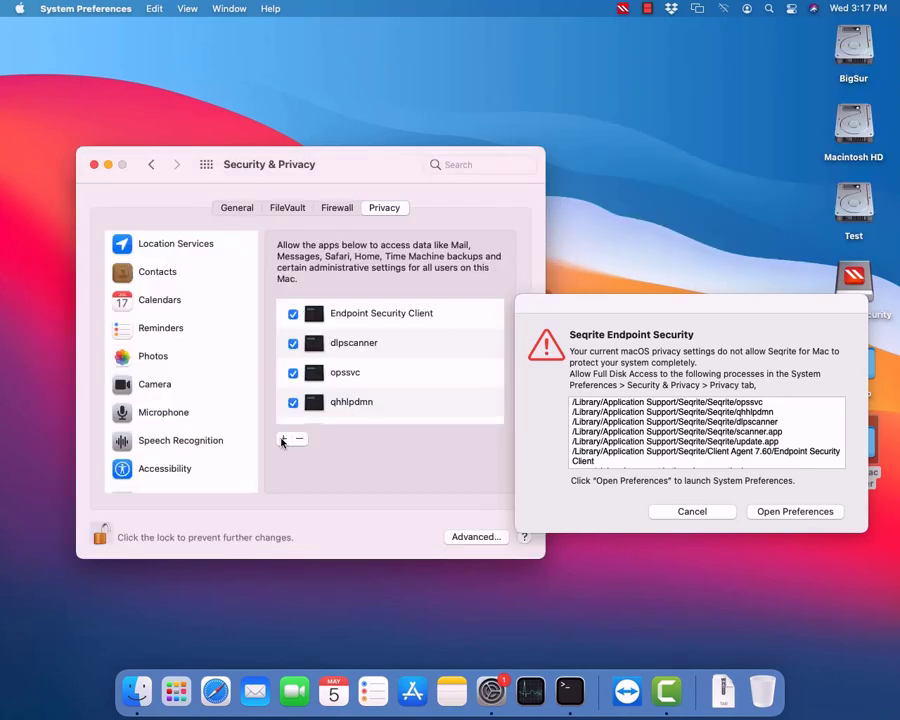
{"action": "scroll", "coordinate": [750, 452], "scroll_direction": "down", "scroll_amount": 3}
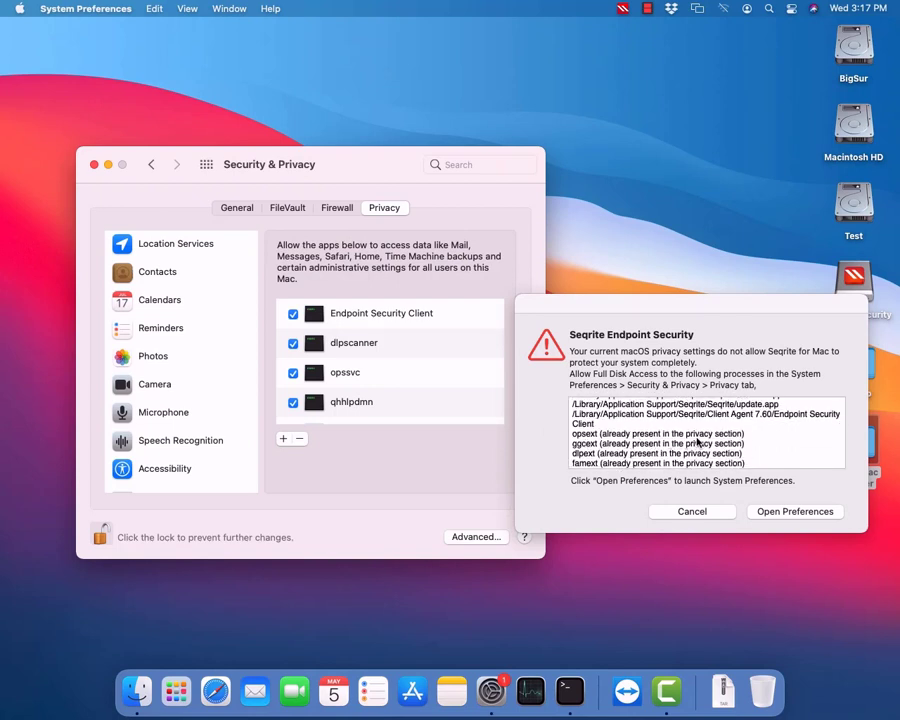
Step: Give opsext and ggcext Full Disk Access
{"action": "left_click", "coordinate": [727, 437]}
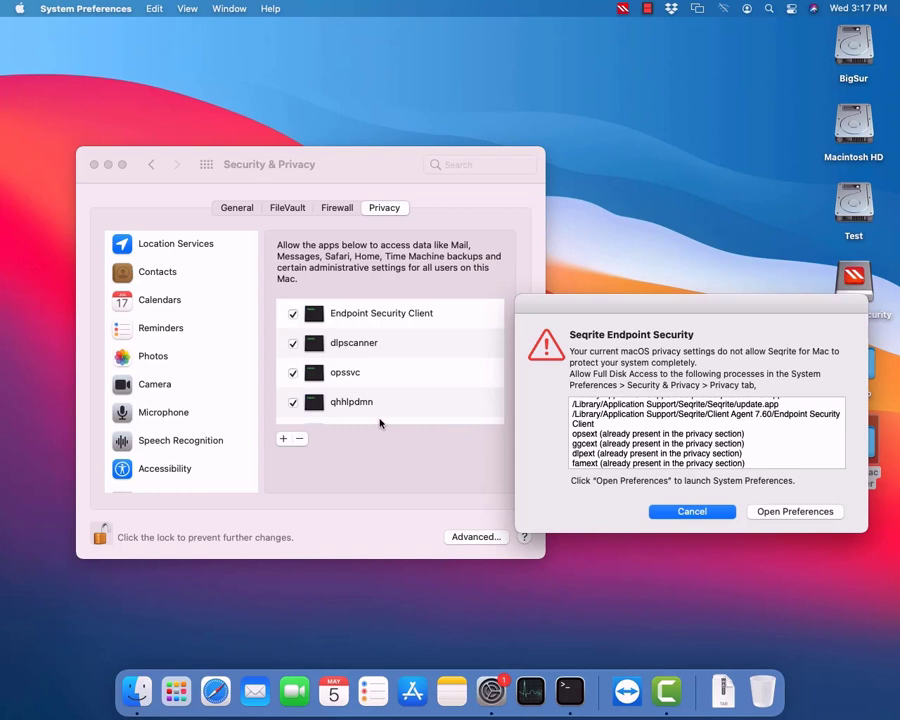
{"action": "scroll", "coordinate": [378, 395], "scroll_direction": "down", "scroll_amount": 5}
{"action": "scroll", "coordinate": [376, 373], "scroll_direction": "down", "scroll_amount": 3}
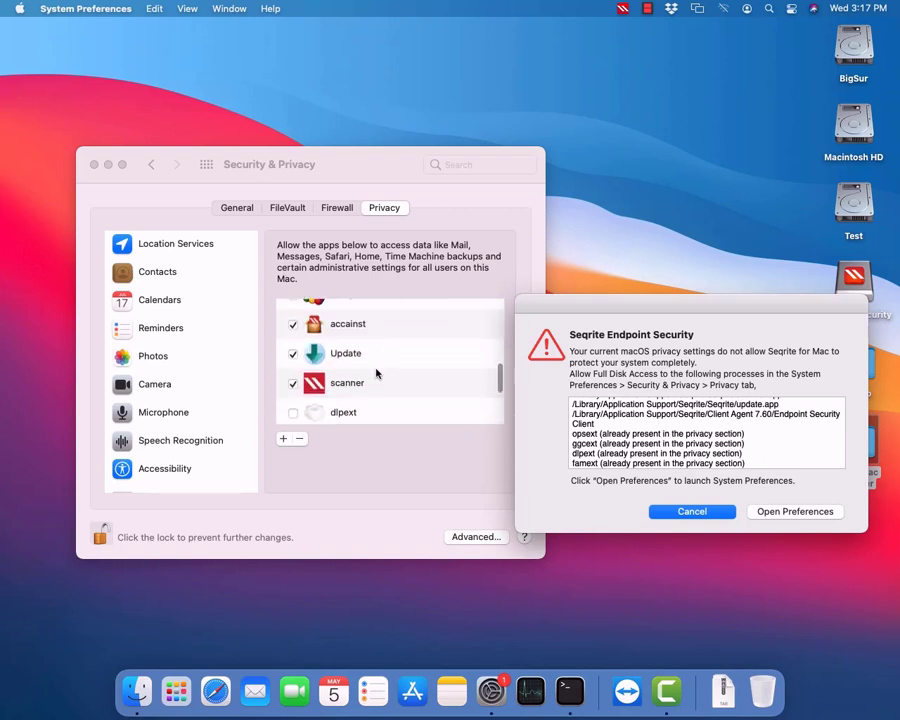
{"action": "scroll", "coordinate": [376, 373], "scroll_direction": "down", "scroll_amount": 3}
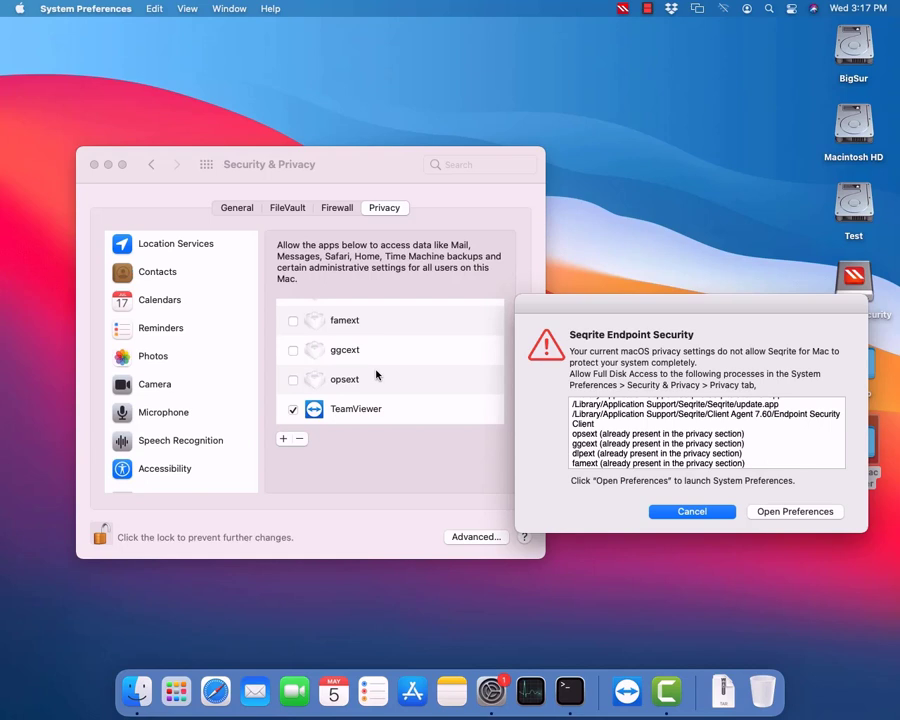
{"action": "left_click", "coordinate": [293, 380]}
{"action": "left_click", "coordinate": [293, 380]}
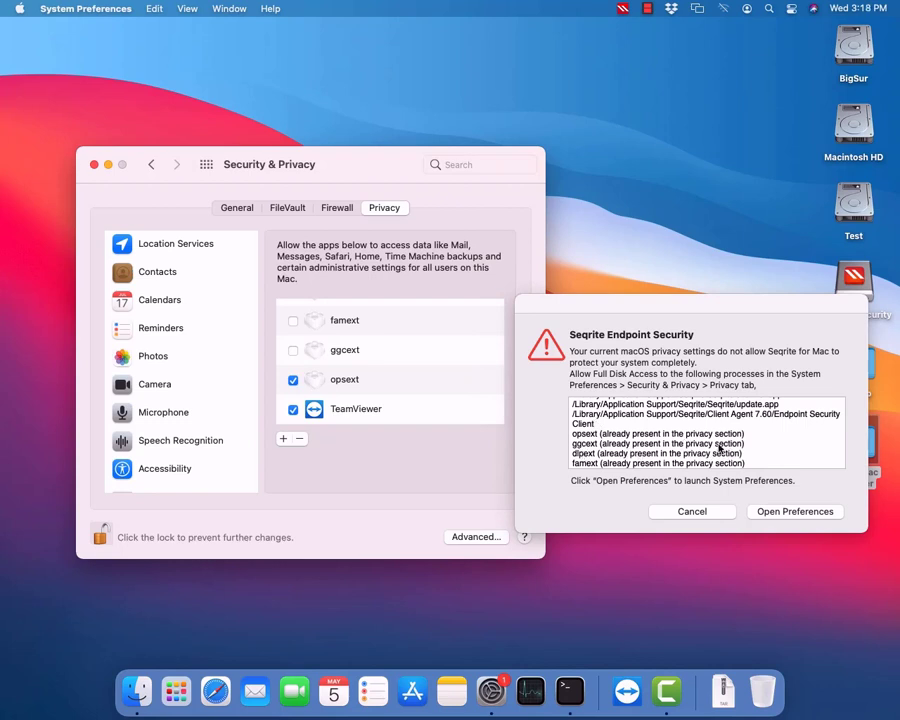
{"action": "left_click", "coordinate": [293, 350]}
Step: Give dlpext and famext Full Disk Access, then show General and cancel the Seqrite warning
{"action": "scroll", "coordinate": [320, 346], "scroll_direction": "up", "scroll_amount": 3}
{"action": "left_click", "coordinate": [294, 341]}
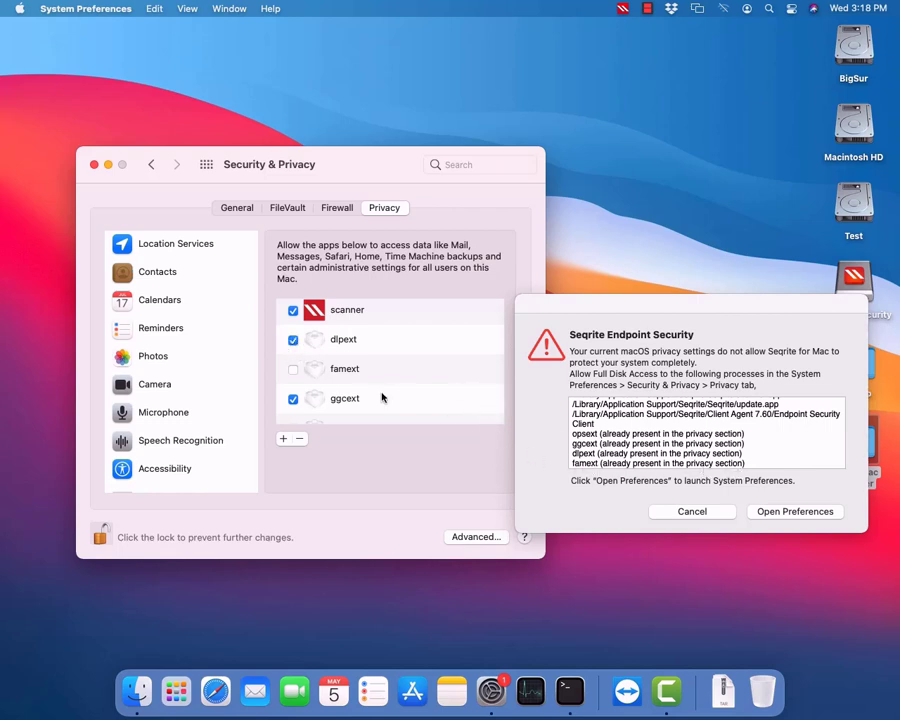
{"action": "left_click", "coordinate": [294, 370]}
{"action": "left_click", "coordinate": [238, 209]}
{"action": "left_click", "coordinate": [691, 511]}
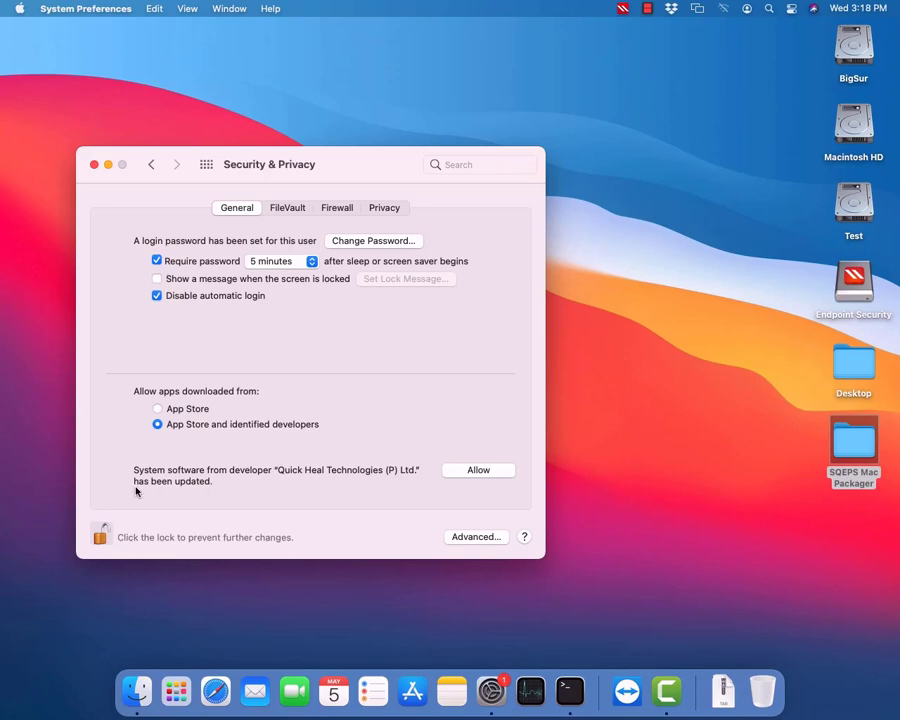
Step: Allow the updated Quick Heal Technologies system software on the General tab
{"action": "left_click", "coordinate": [484, 471]}
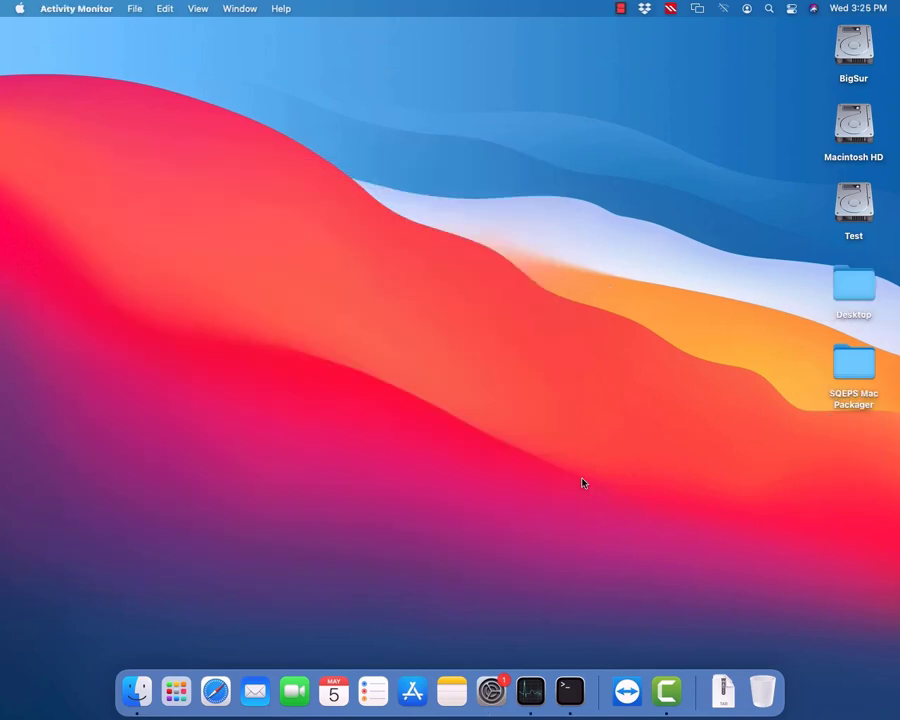
Step: Search Activity Monitor for 'updat' to find the Not Responding Update process, then close Activity Monitor
{"action": "left_click", "coordinate": [530, 690]}
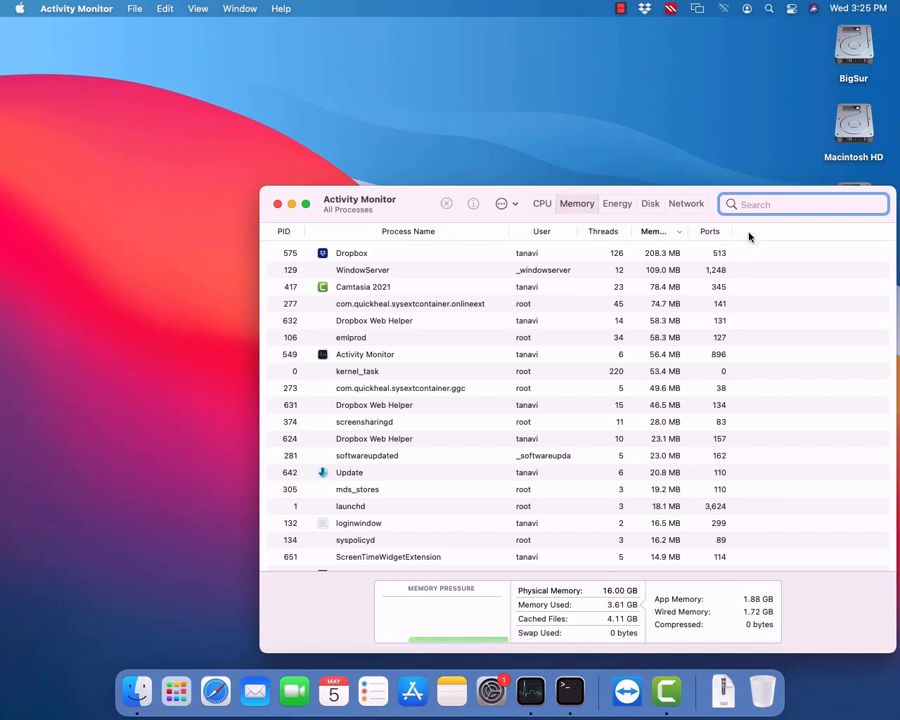
{"action": "type", "text": "update"}
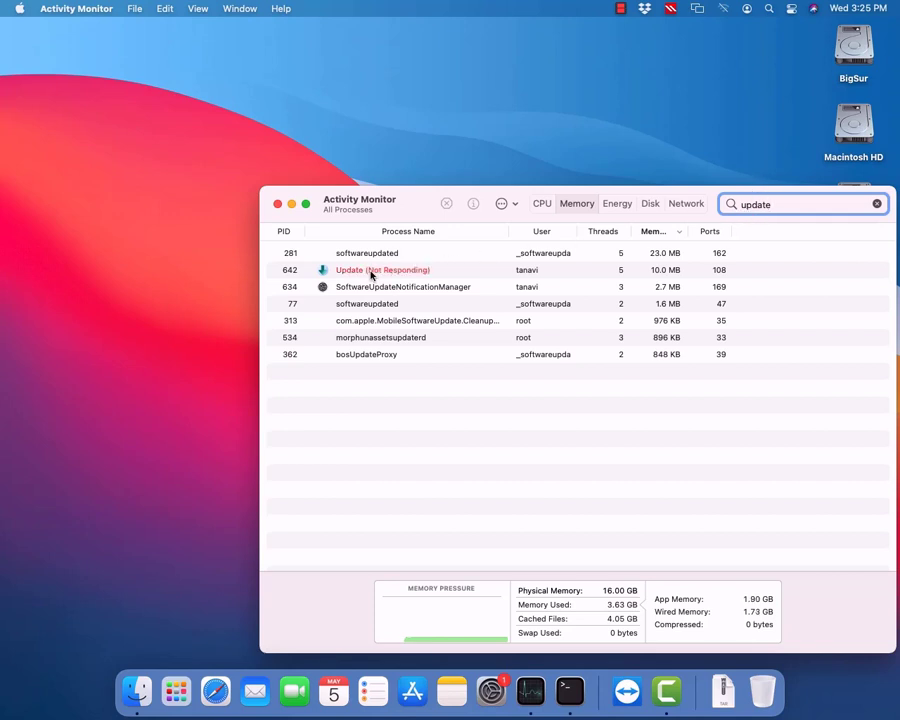
{"action": "left_click", "coordinate": [278, 207]}
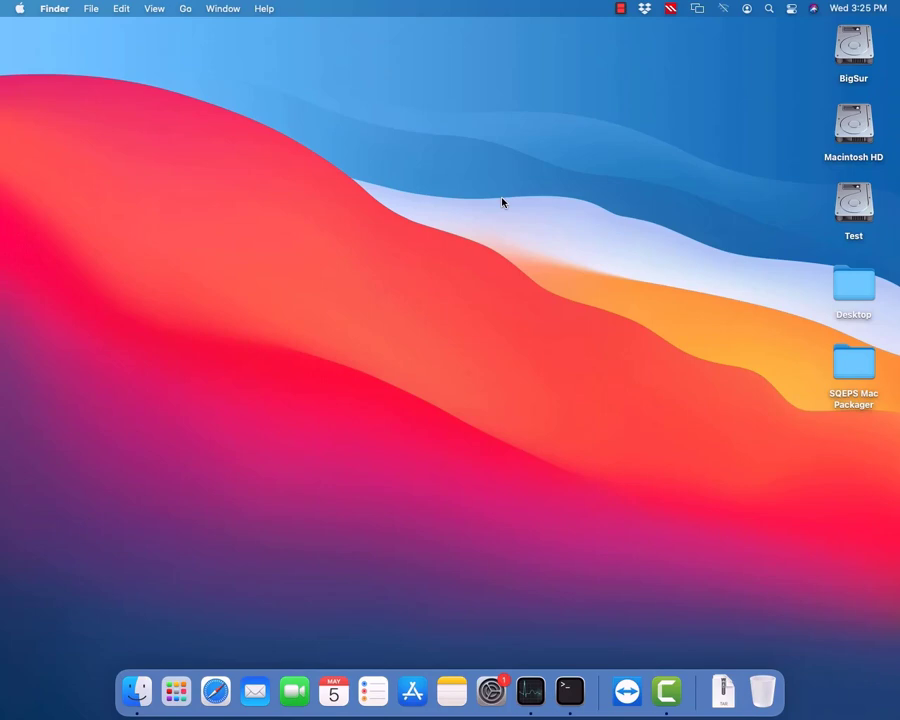
Step: Bring up Seqrite Endpoint Security's Home screen showing 'System is secure' with Ctrl+Shift+C
{"action": "key", "text": "ctrl+shift+c"}
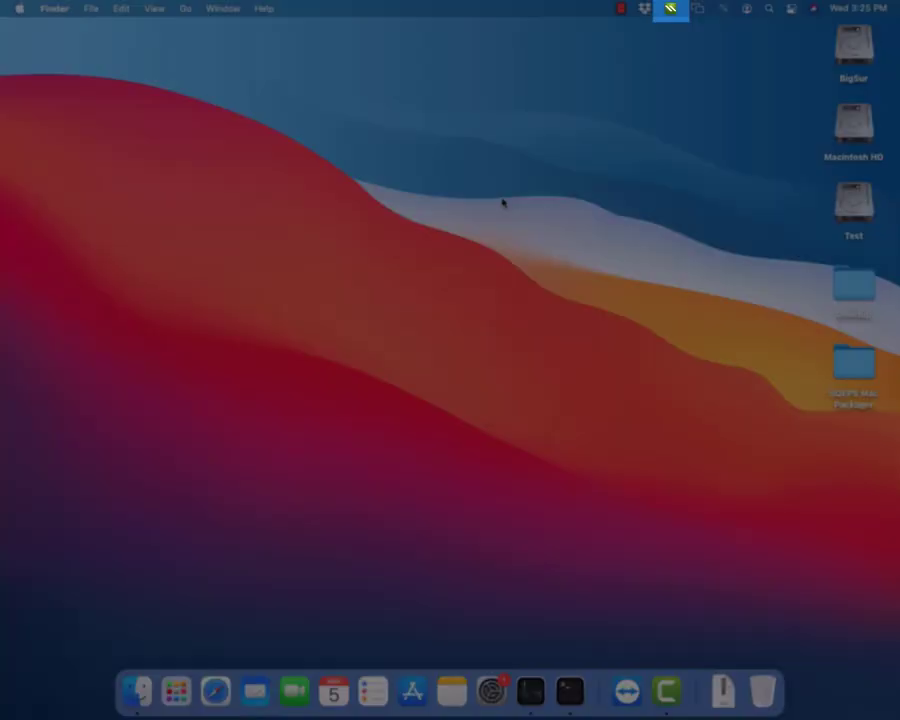